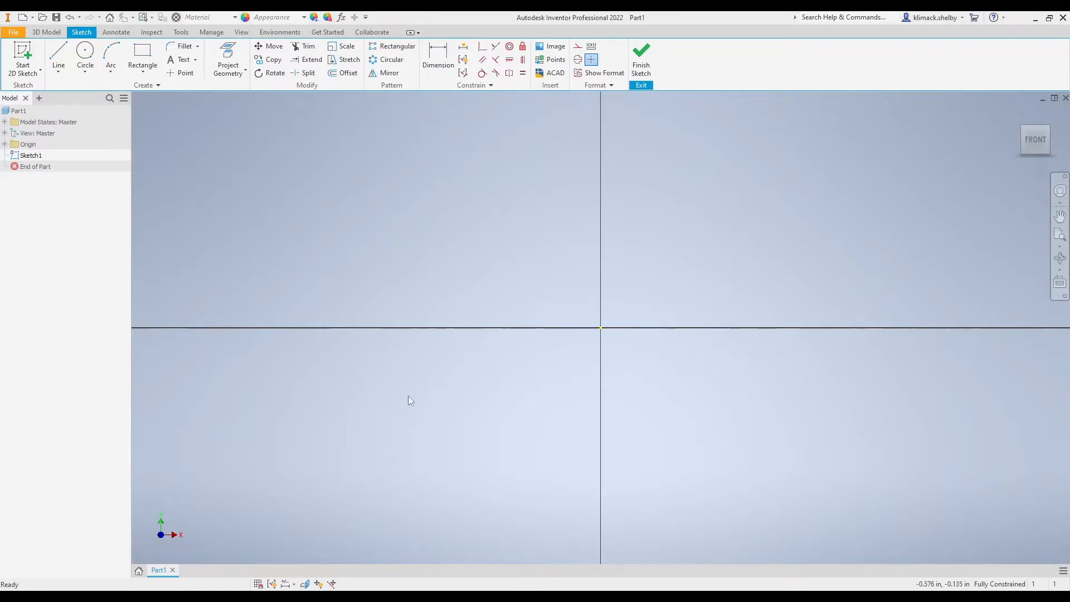
# Sketch a two-point rectangle about 1.01 in wide and 0.56 in high enclosing the sketch origin
pyautogui.click(143, 56)
pyautogui.click(472, 245)
pyautogui.click(822, 439)
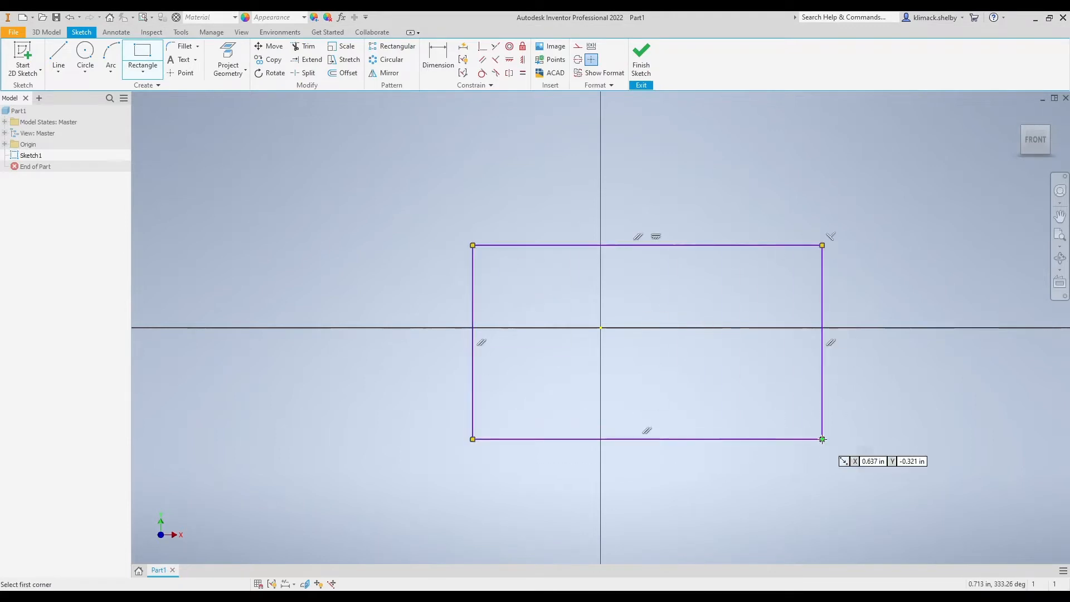
pyautogui.rightClick(284, 435)
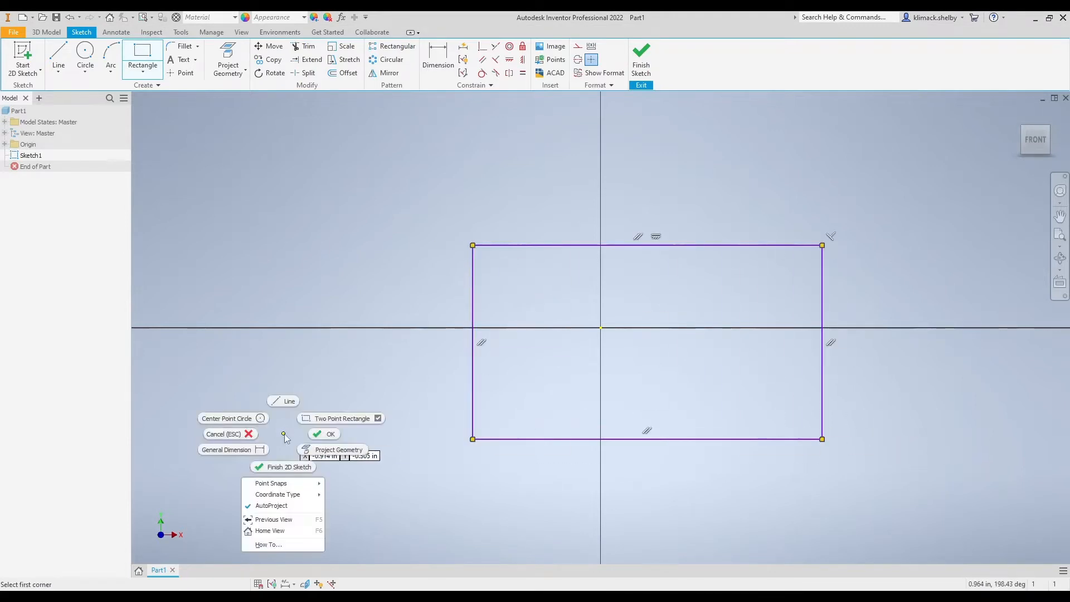
pyautogui.click(333, 432)
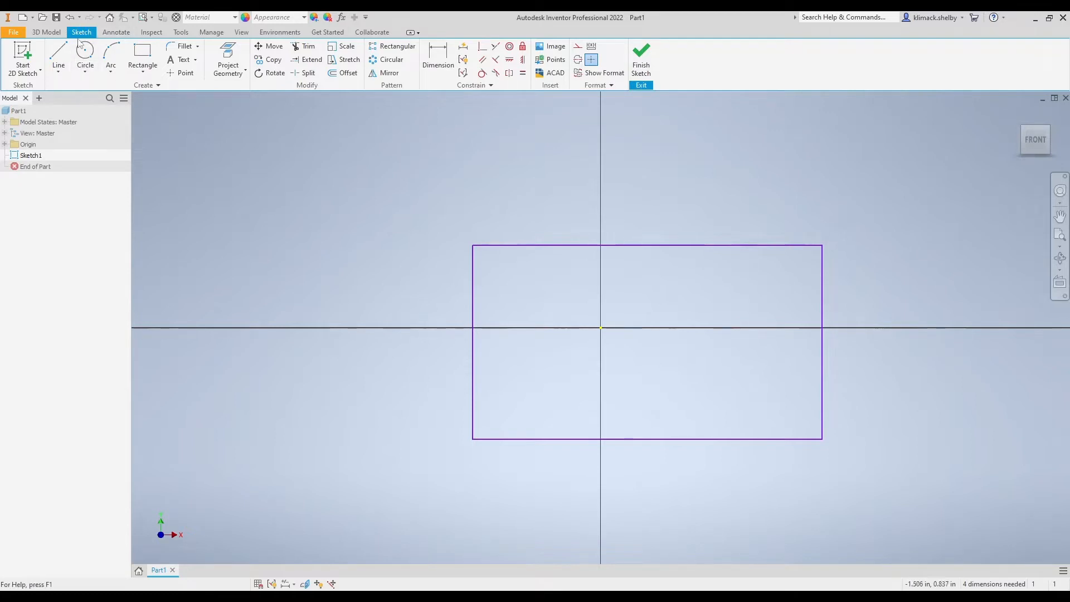
# Dimension the distance between the rectangle's left and right edges and set it to 2.5 in
pyautogui.click(445, 60)
pyautogui.click(434, 58)
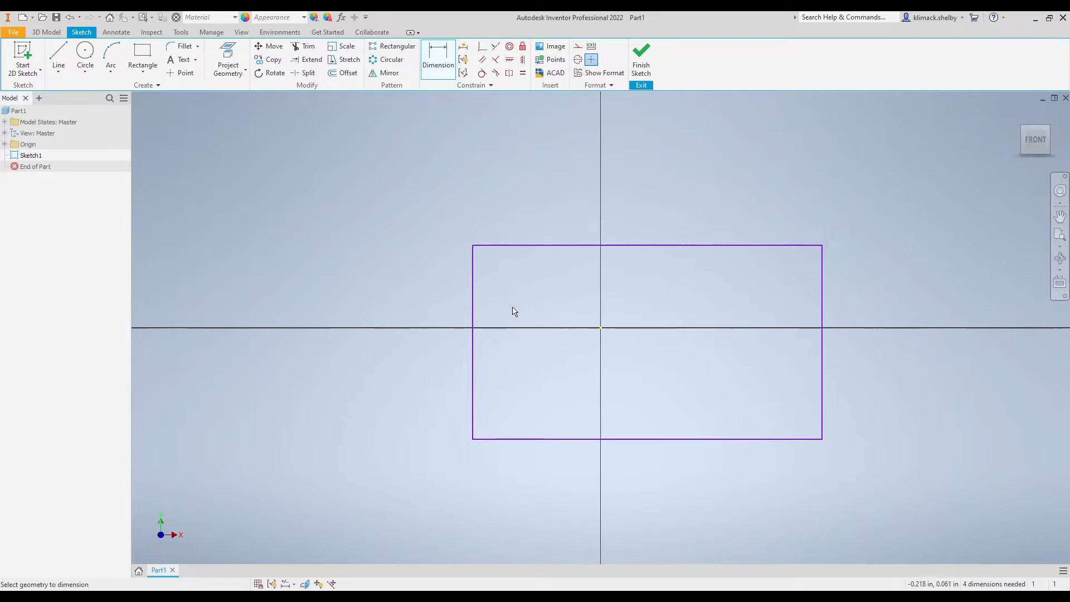
pyautogui.click(473, 274)
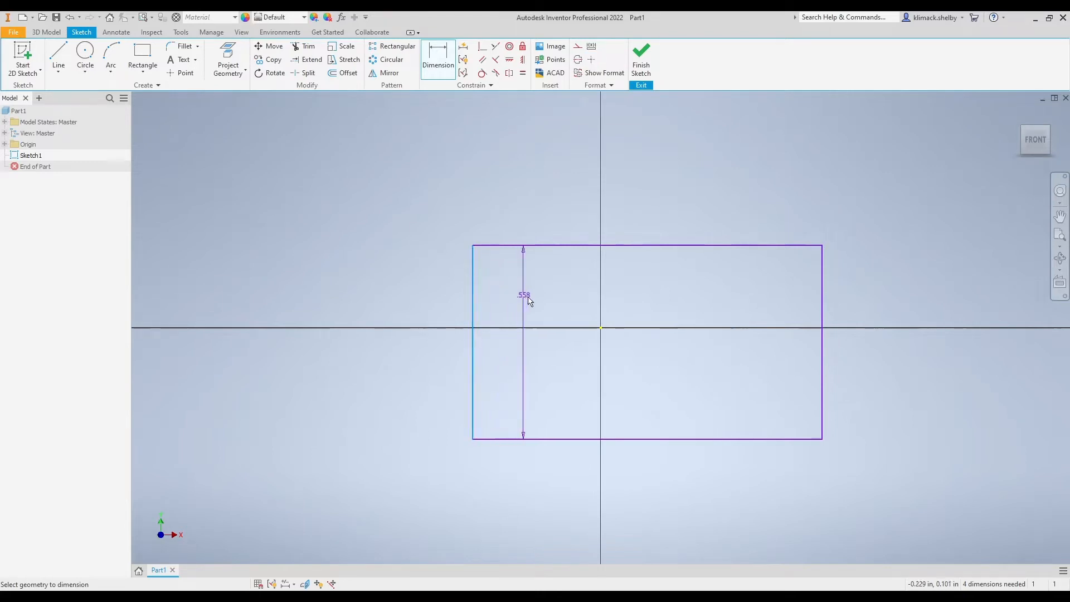
pyautogui.click(821, 320)
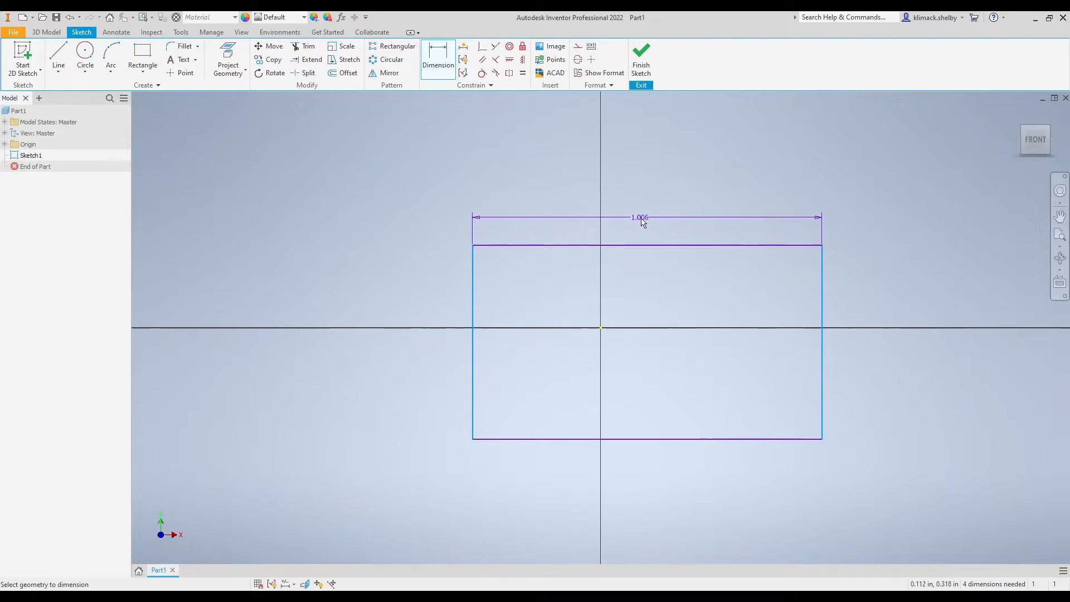
pyautogui.click(630, 185)
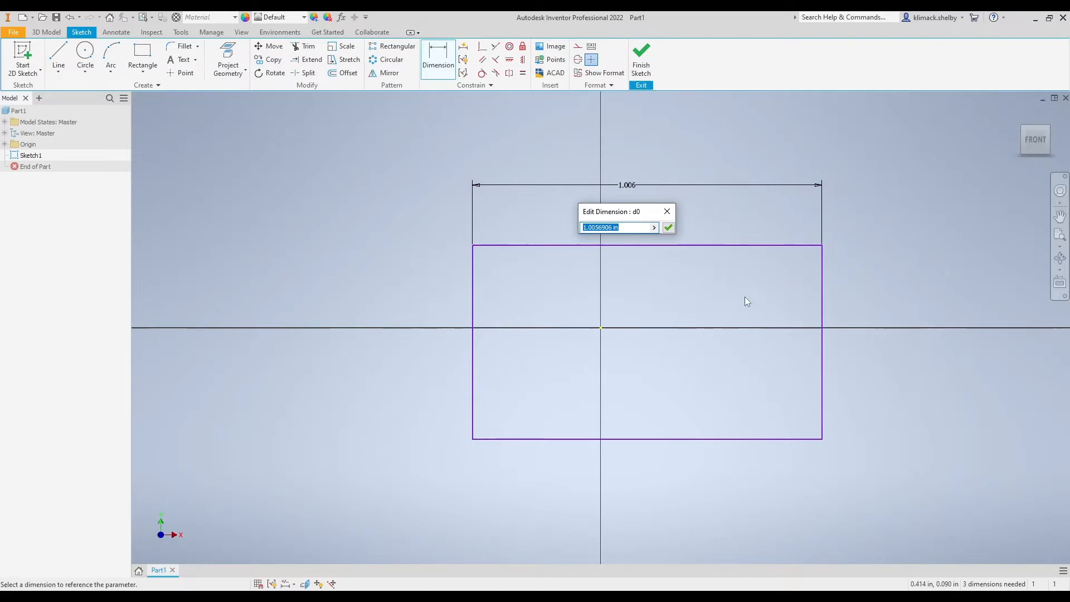
pyautogui.write('2.5')
pyautogui.press('Return')
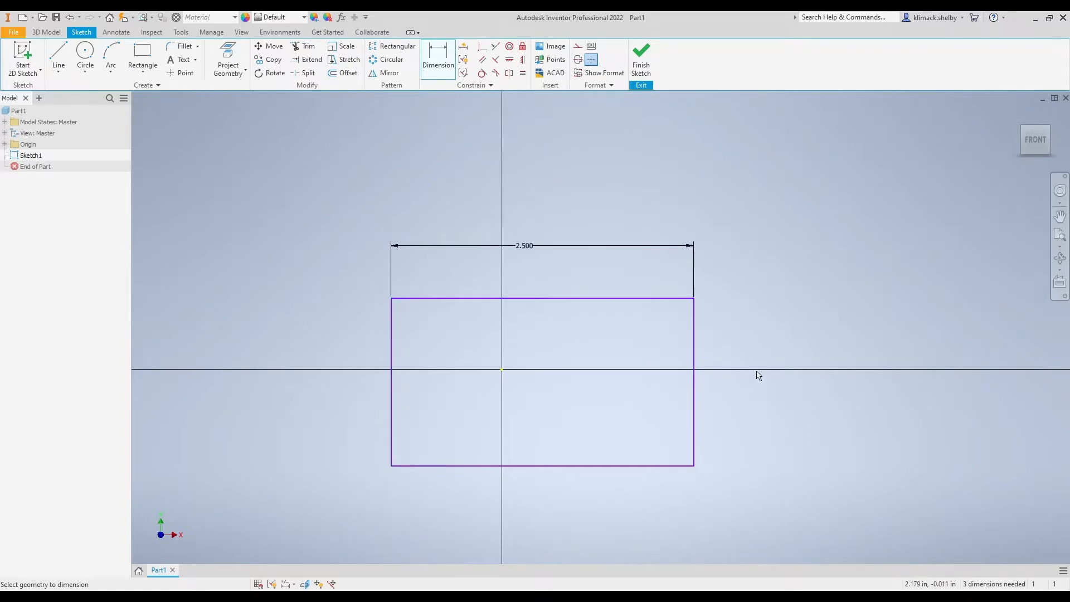
# Dimension the rectangle's height beside its left edge and set it to 1 in
pyautogui.moveTo(702, 377); pyautogui.dragTo(724, 308, button='middle')
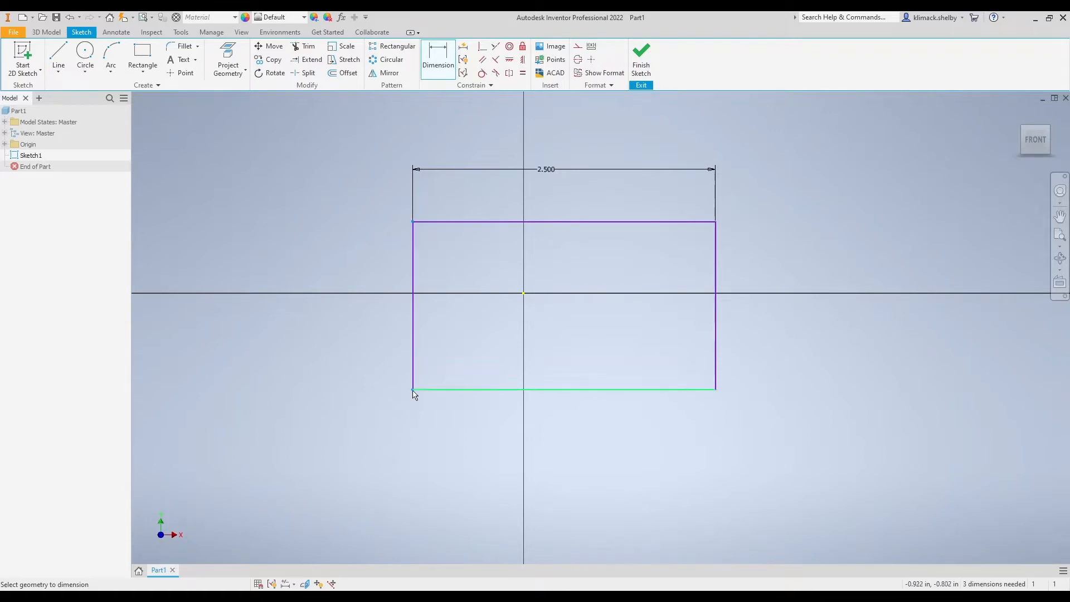
pyautogui.click(414, 334)
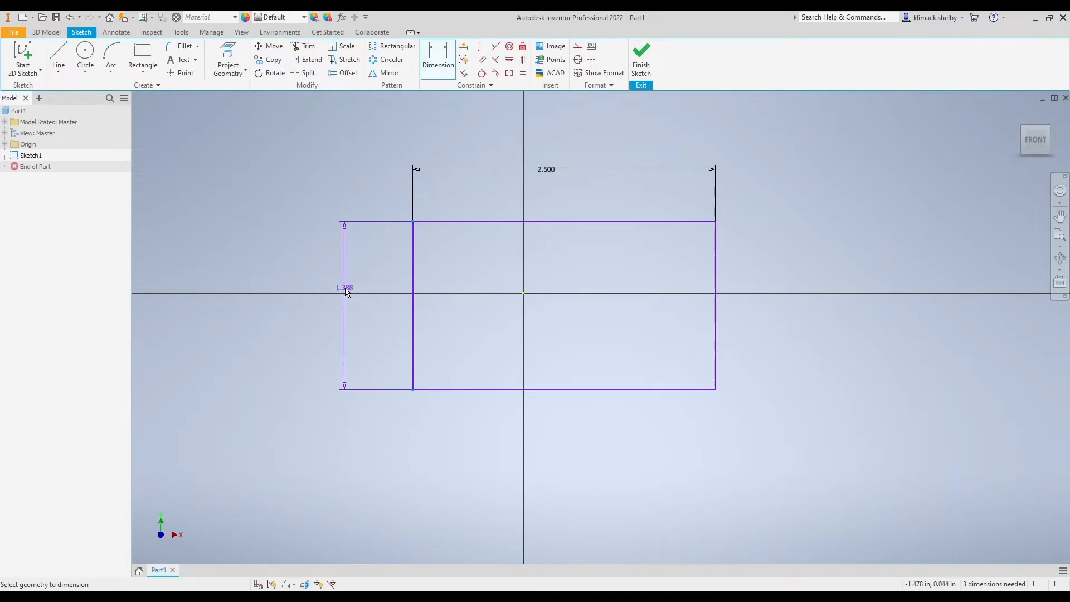
pyautogui.click(350, 291)
pyautogui.write('1')
pyautogui.press('Return')
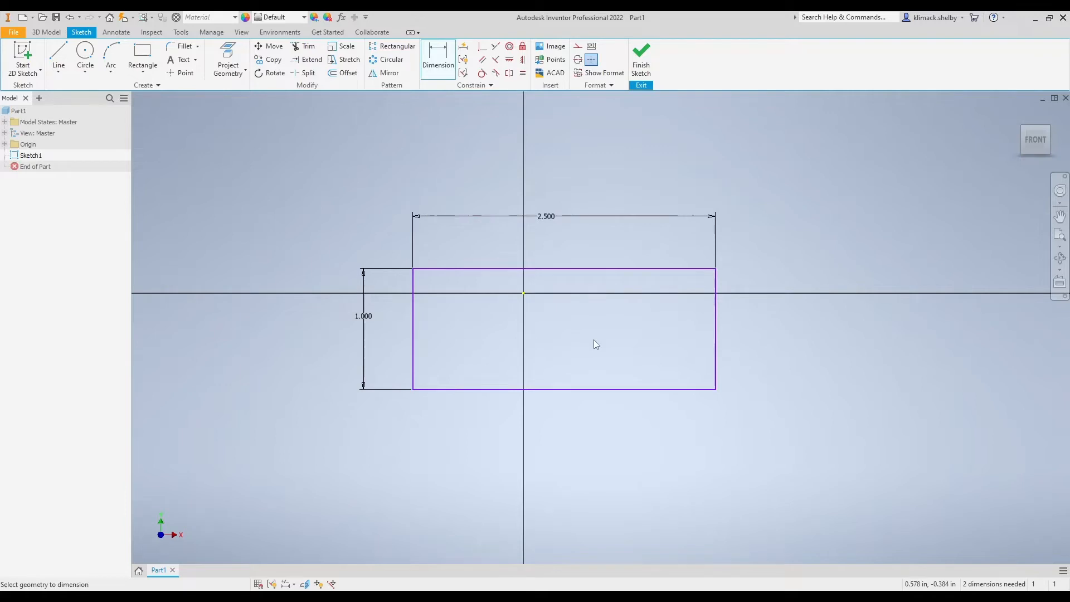
# Try to add a redundant length dimension below the rectangle's bottom edge
pyautogui.moveTo(594, 339); pyautogui.dragTo(546, 325, button='middle')
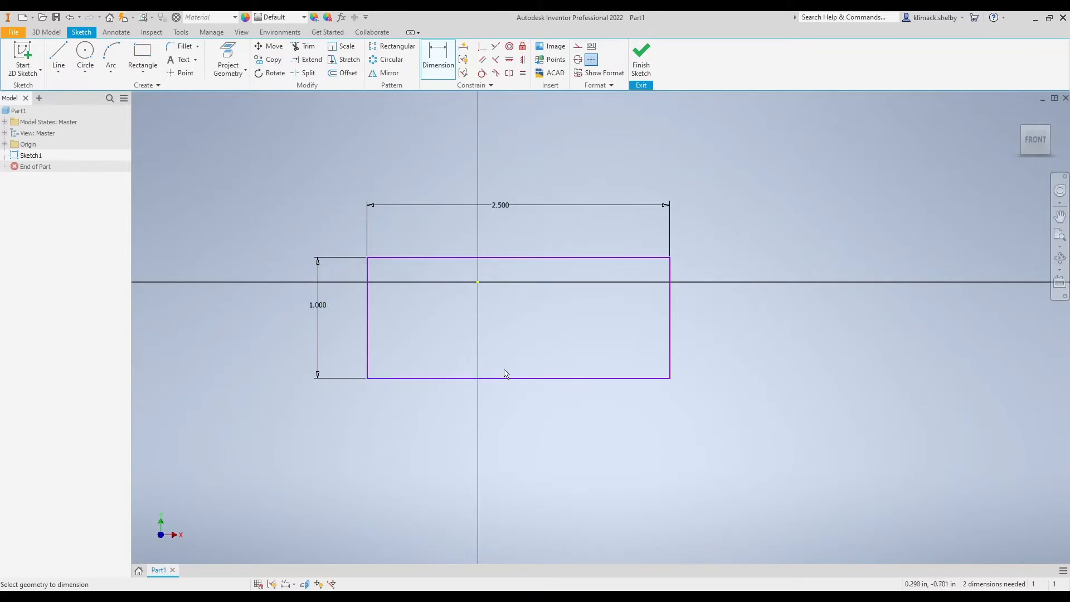
pyautogui.click(554, 379)
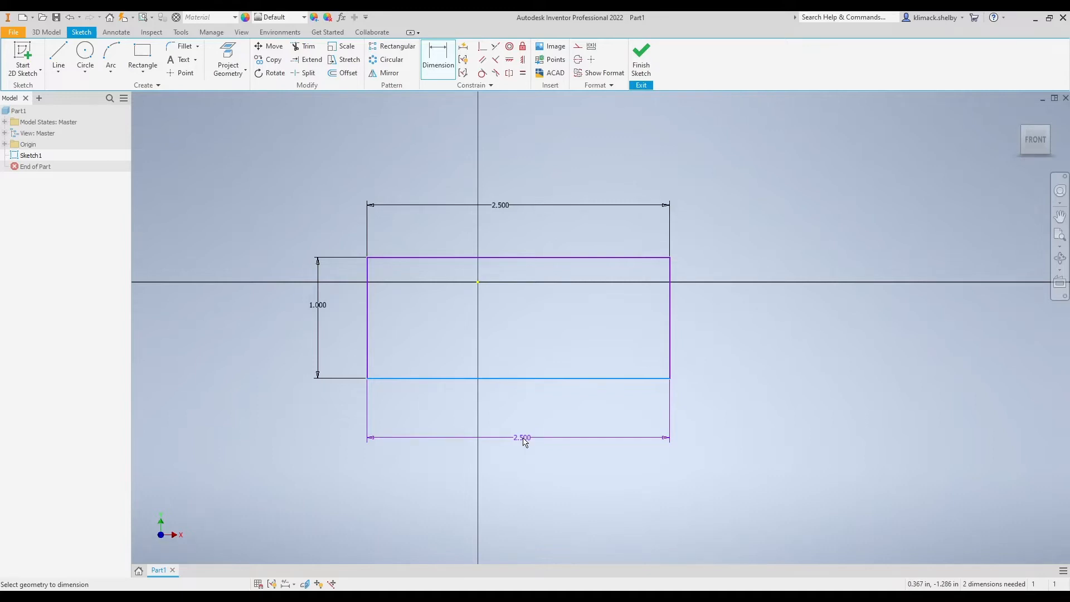
pyautogui.click(506, 426)
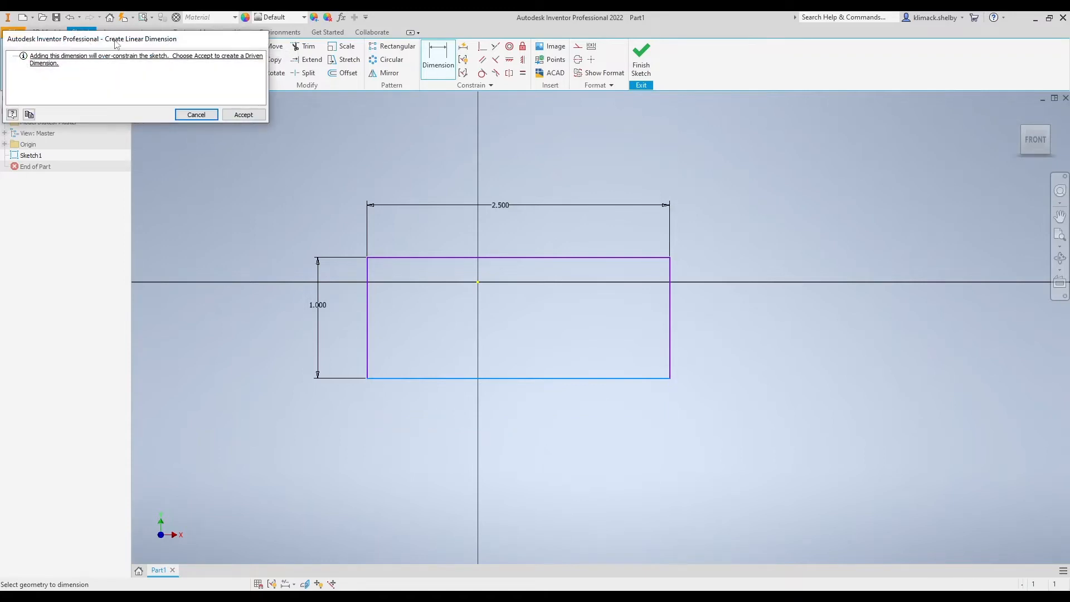
pyautogui.moveTo(116, 44); pyautogui.dragTo(198, 137)
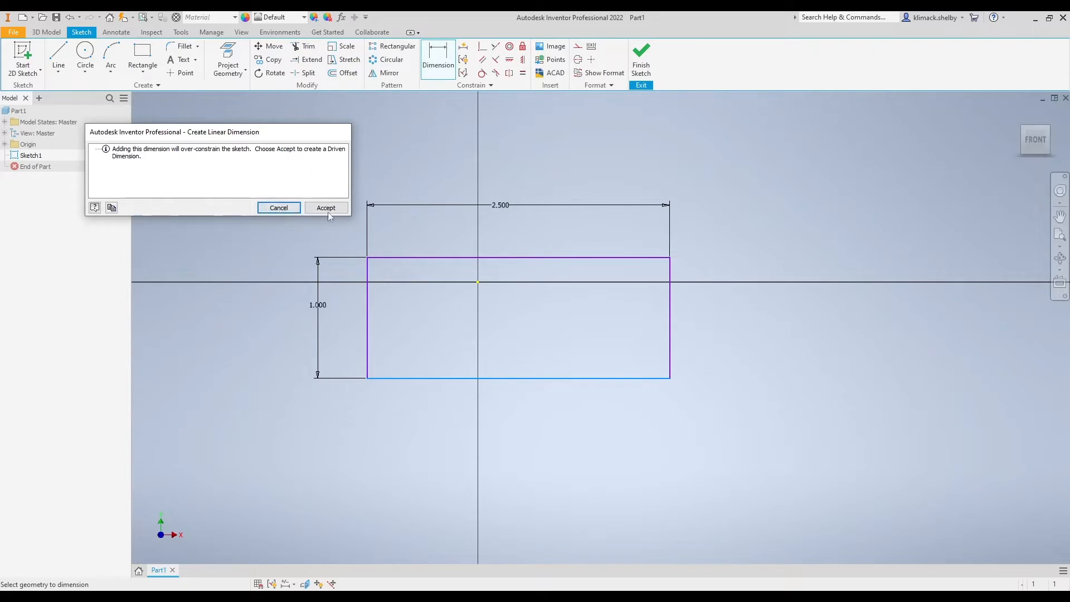
pyautogui.click(276, 210)
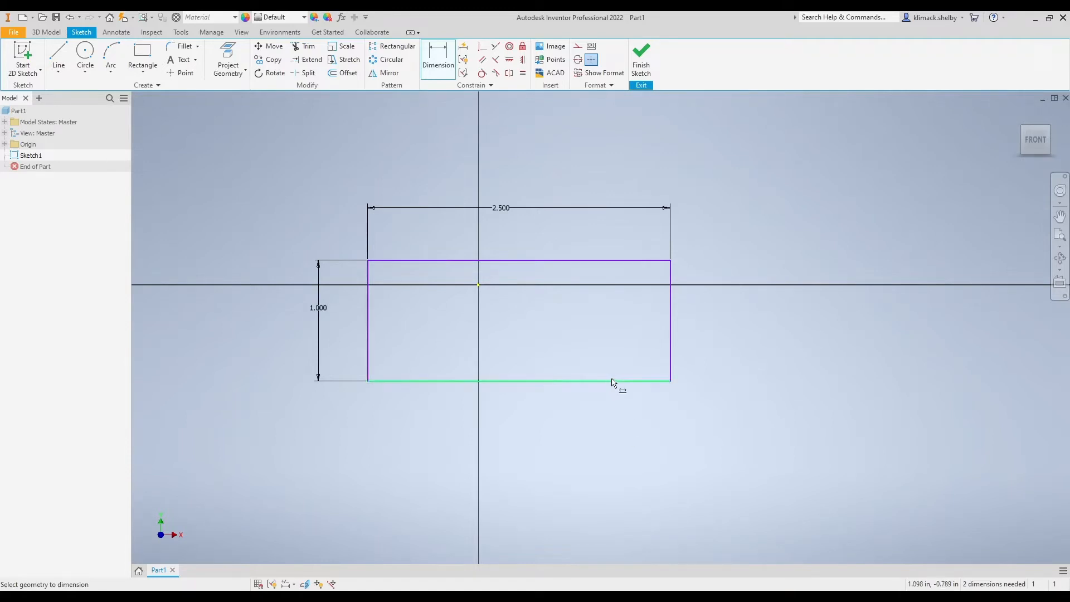
pyautogui.press('Escape')
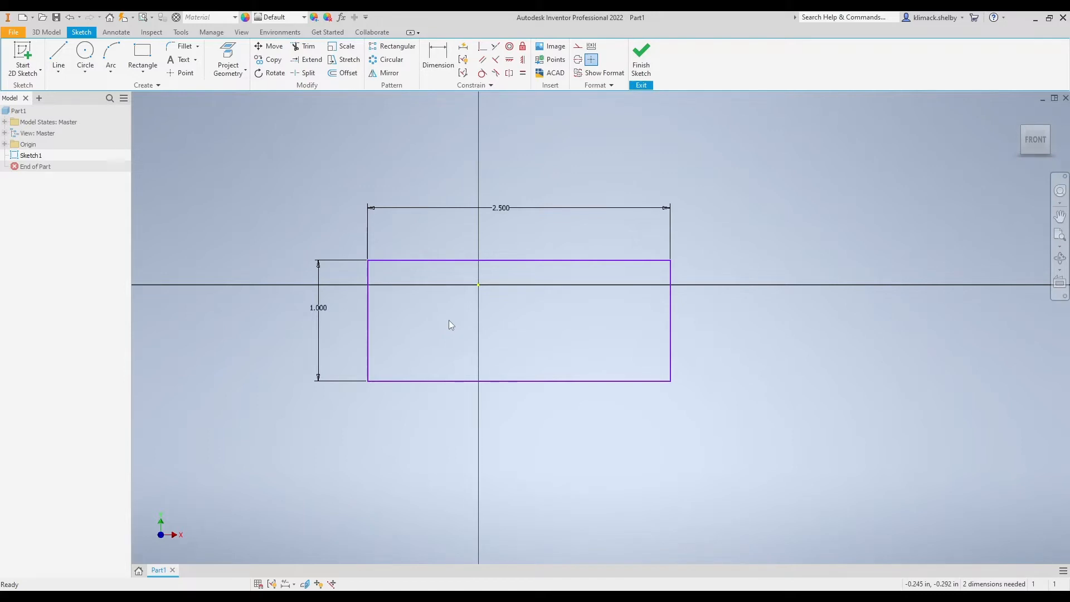
# Shift the rectangle slightly to the right by its left edge and upward by its top edge to test its free movement
pyautogui.moveTo(367, 313); pyautogui.dragTo(397, 319)
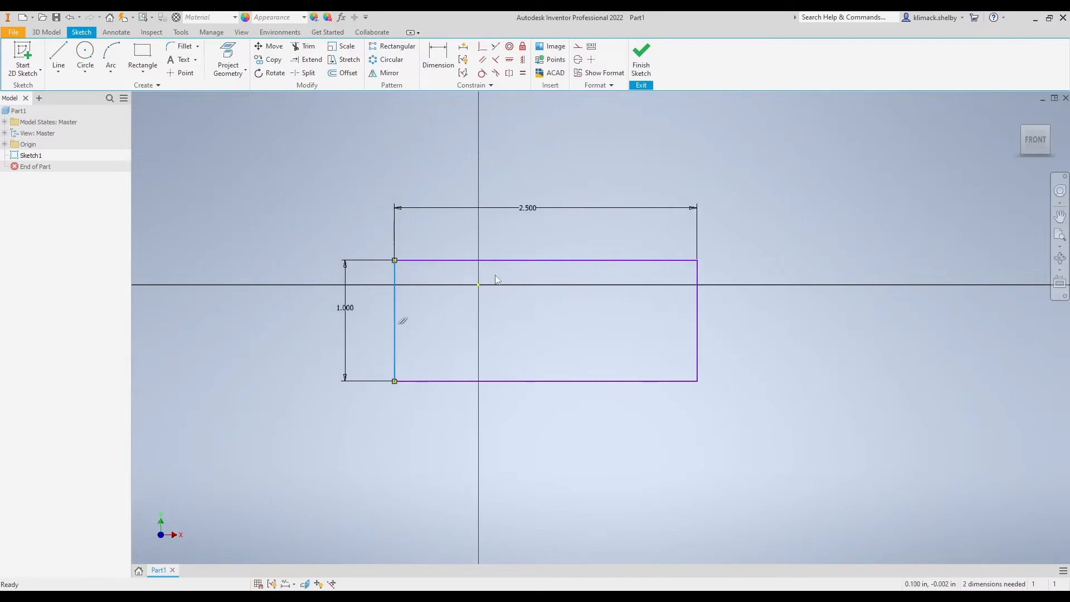
pyautogui.moveTo(503, 261); pyautogui.dragTo(546, 234)
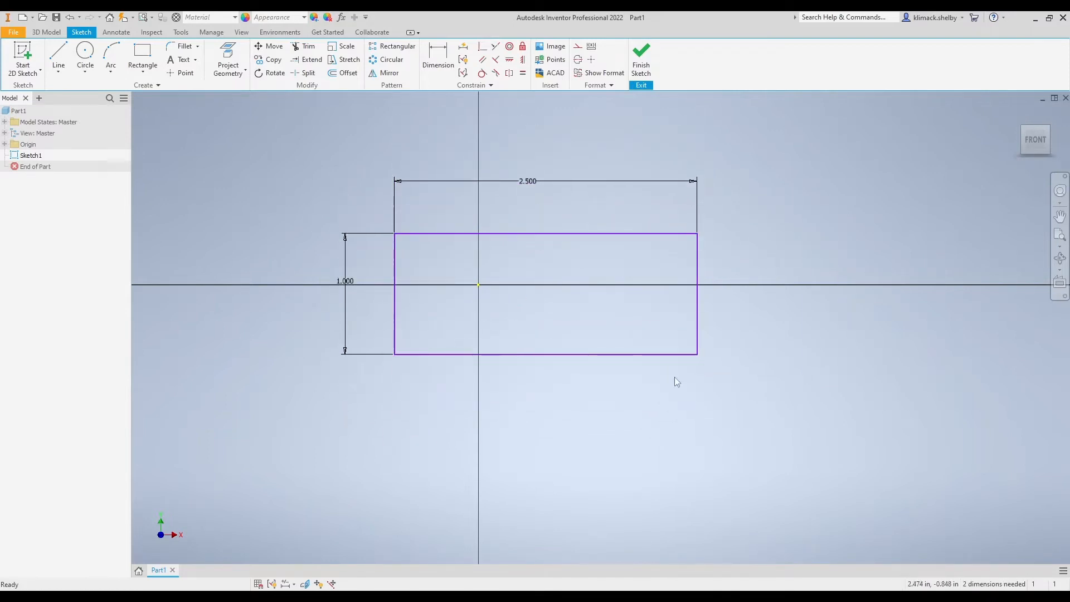
# Dimension the horizontal distance from the rectangle's left edge to the sketch origin and set it to 1 in
pyautogui.moveTo(810, 363); pyautogui.dragTo(860, 411, button='middle')
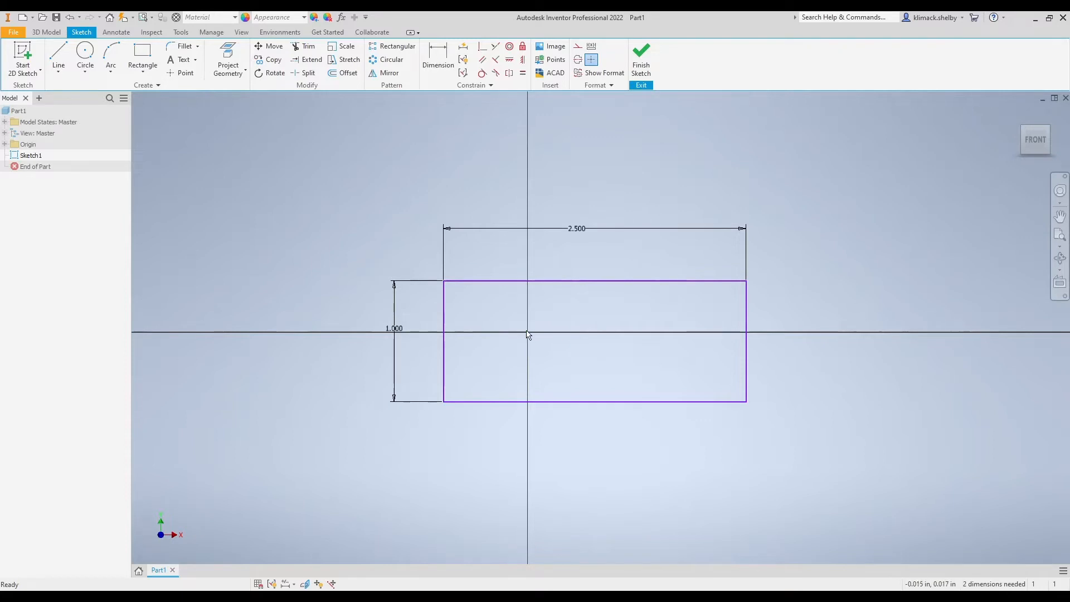
pyautogui.click(442, 76)
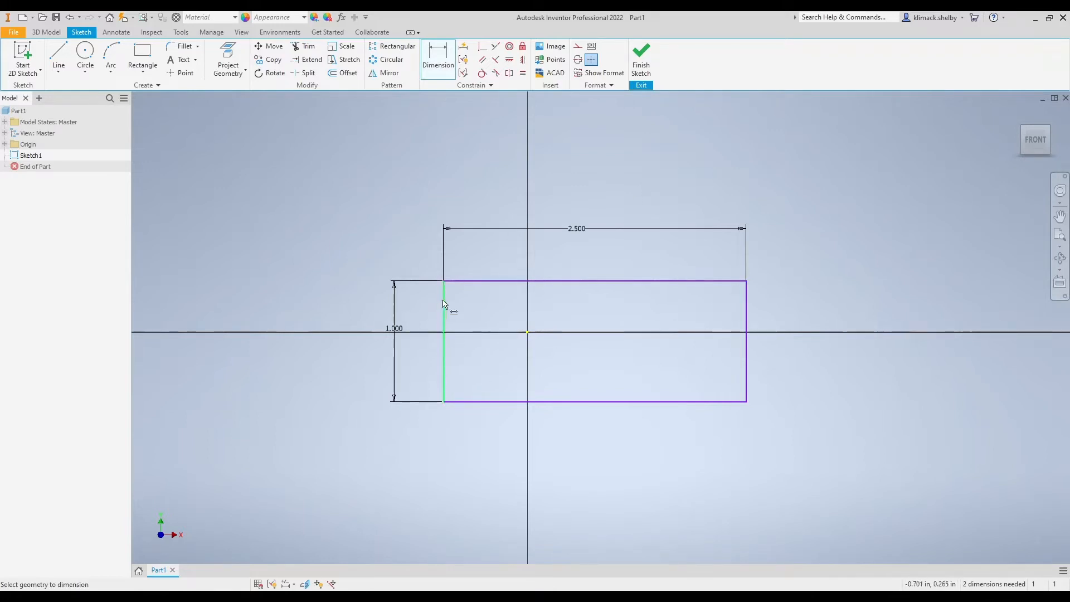
pyautogui.click(446, 321)
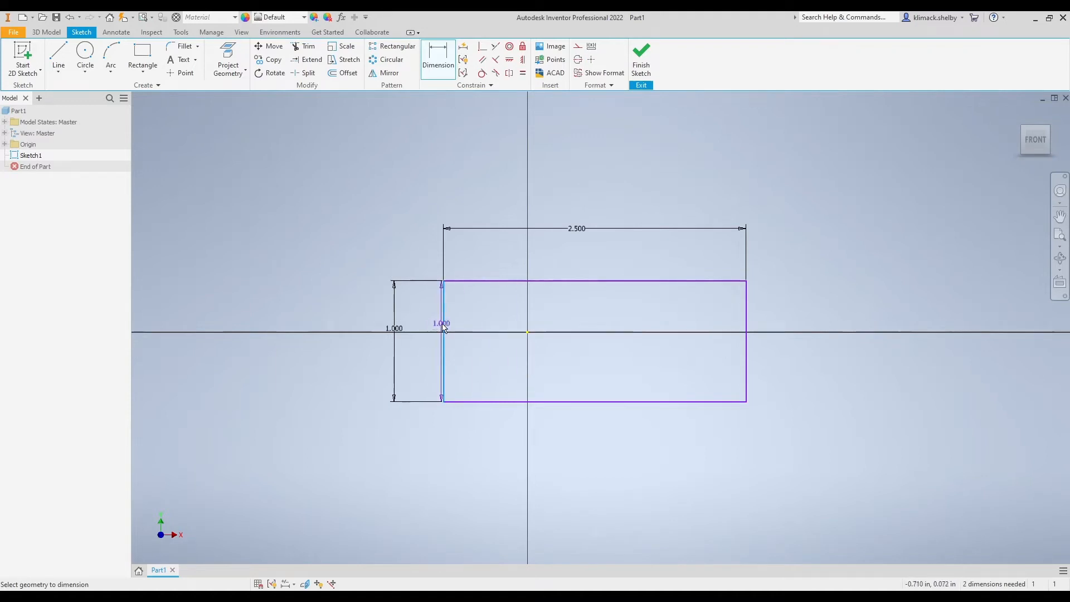
pyautogui.click(527, 334)
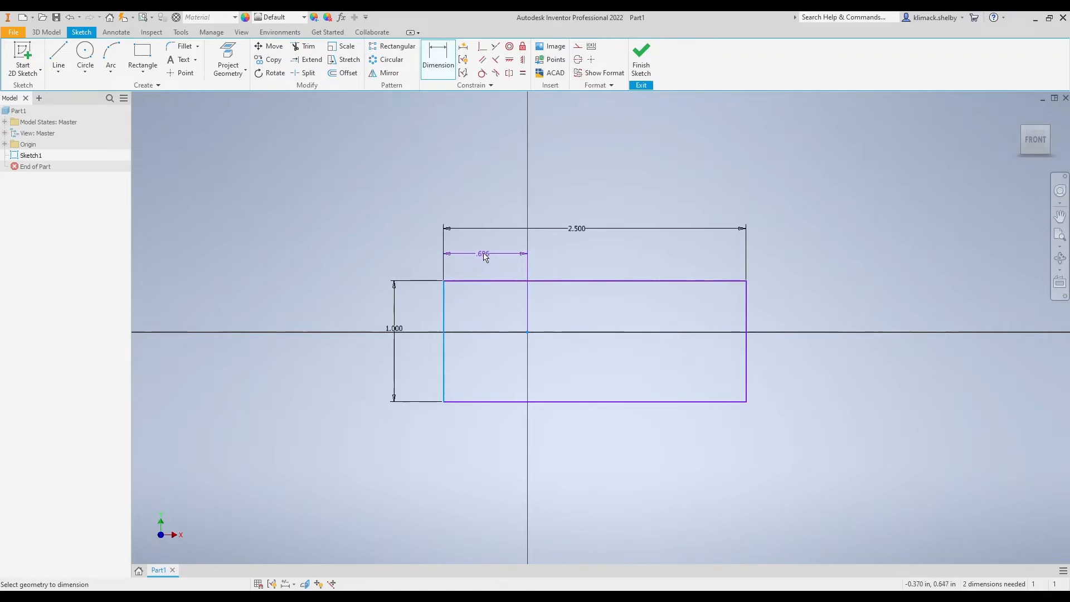
pyautogui.click(485, 253)
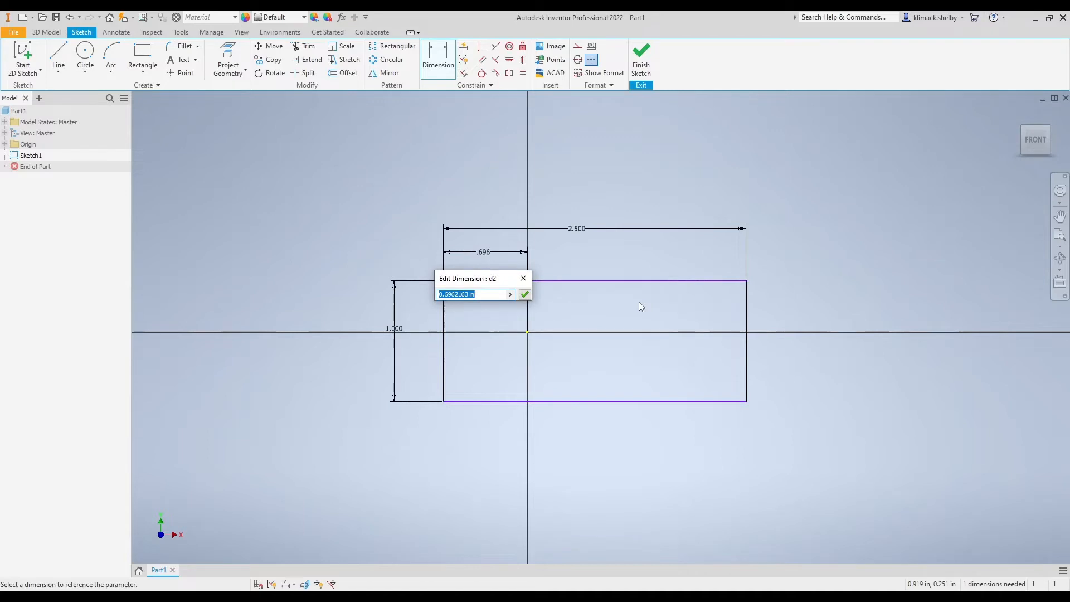
pyautogui.write('1')
pyautogui.press('Return')
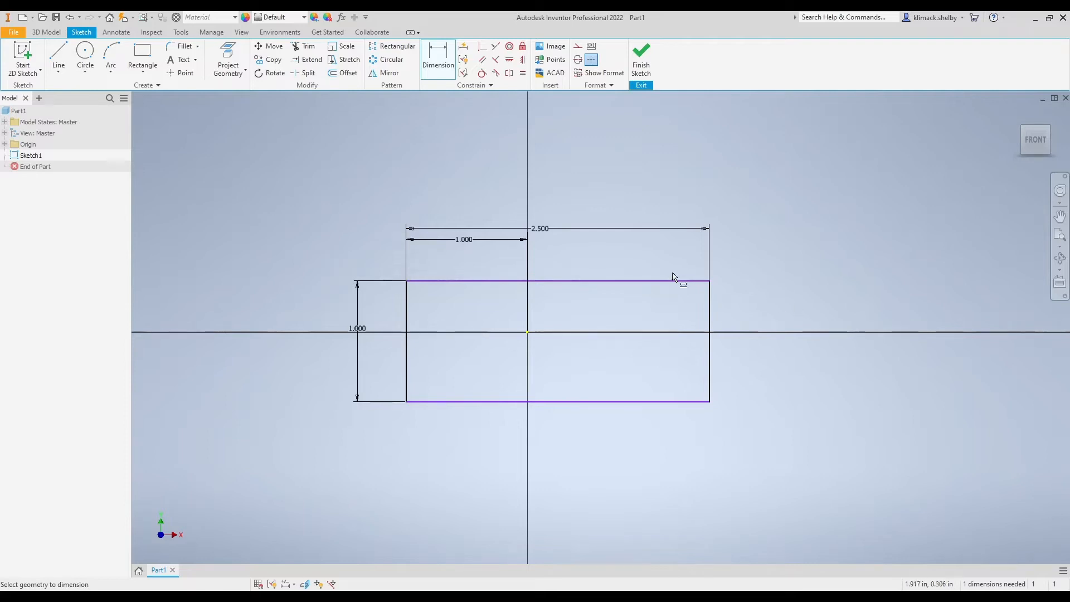
pyautogui.press('Escape')
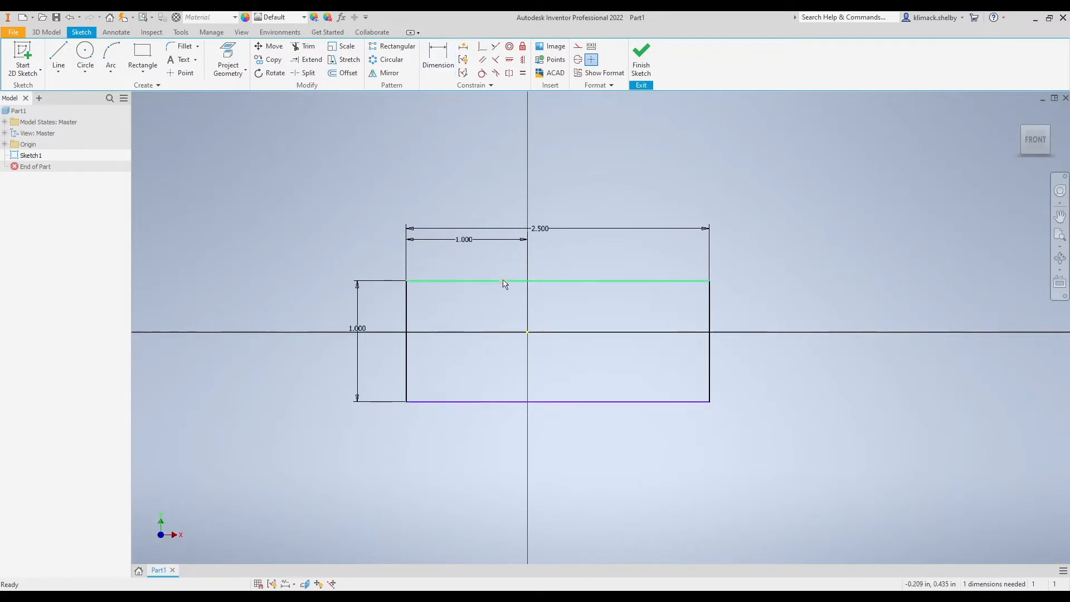
# Dimension the vertical distance from the rectangle's top edge to the sketch origin and set it to 0.5 in
pyautogui.moveTo(505, 281); pyautogui.dragTo(626, 286)
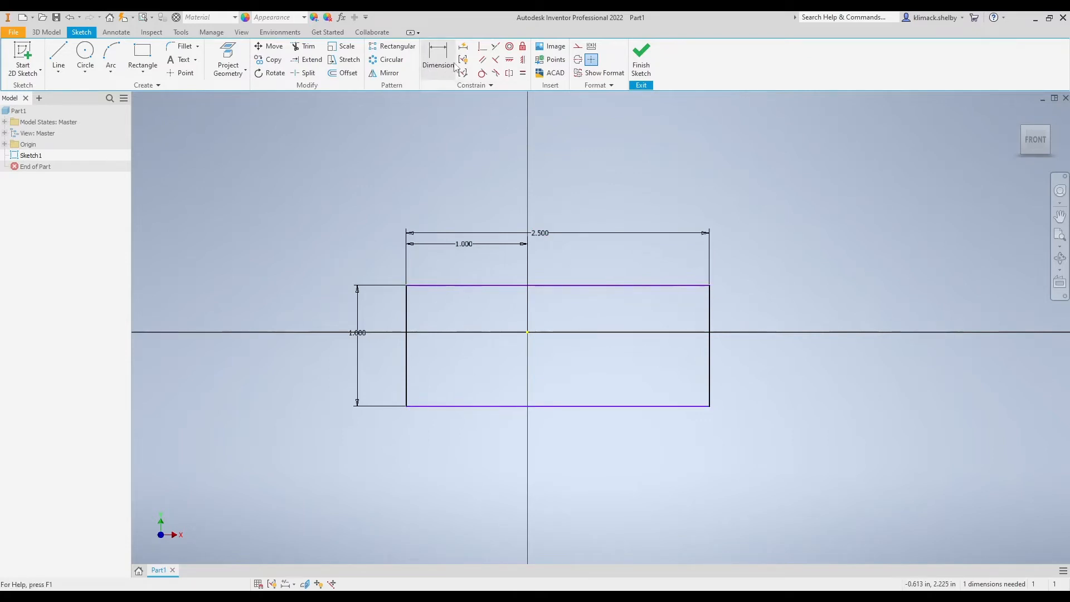
pyautogui.click(437, 61)
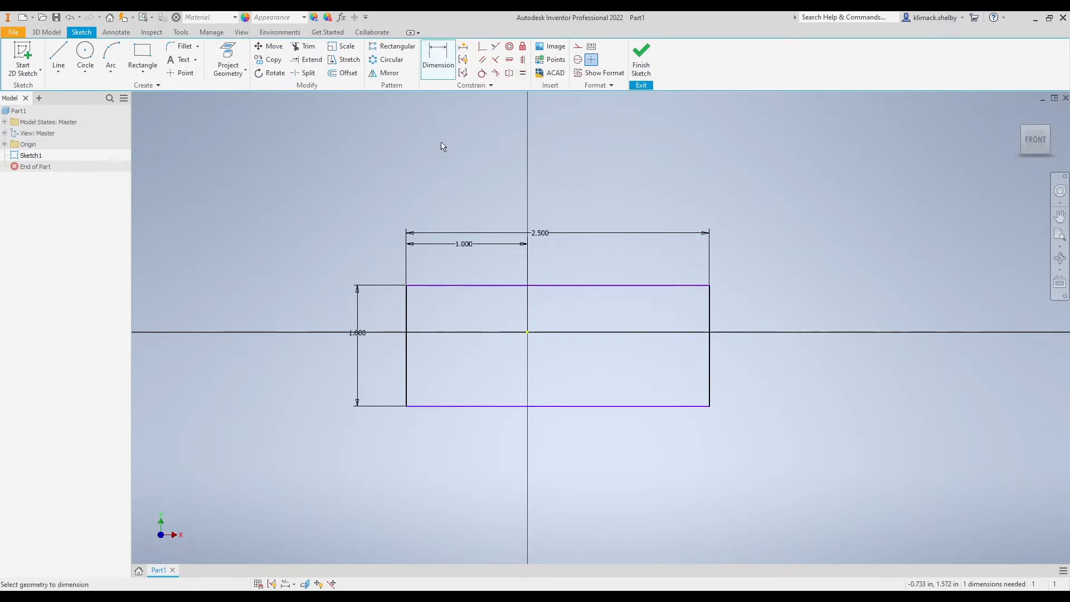
pyautogui.click(499, 286)
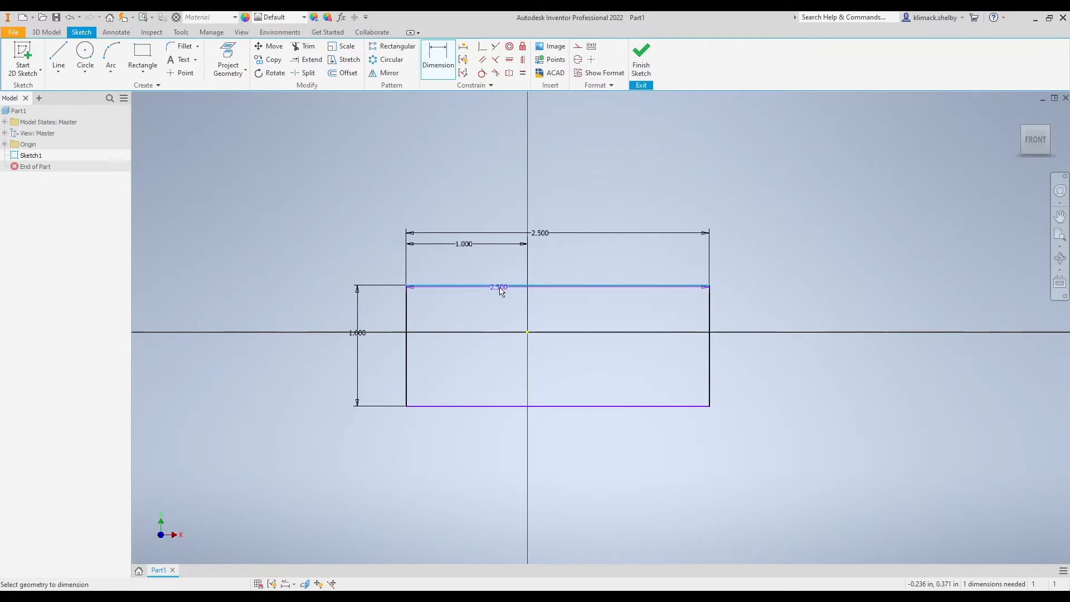
pyautogui.click(528, 332)
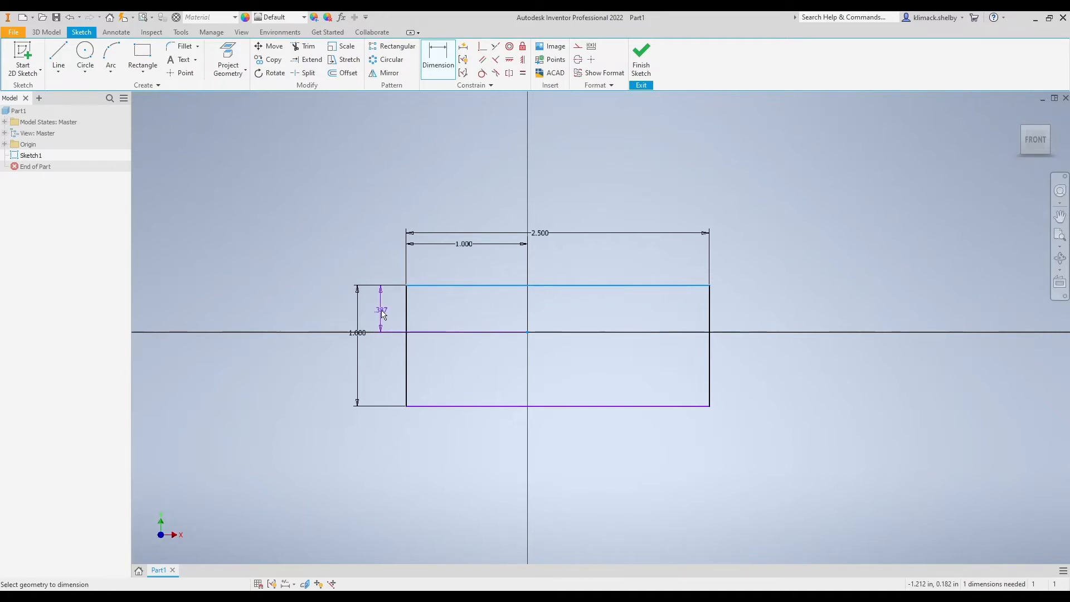
pyautogui.click(382, 315)
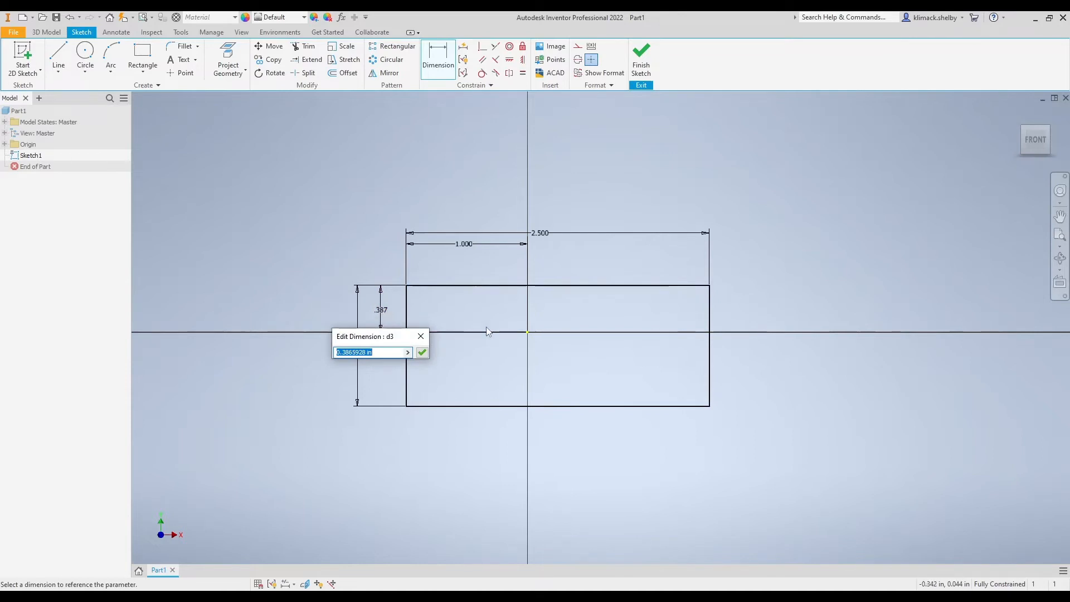
pyautogui.write('0.5')
pyautogui.press('Return')
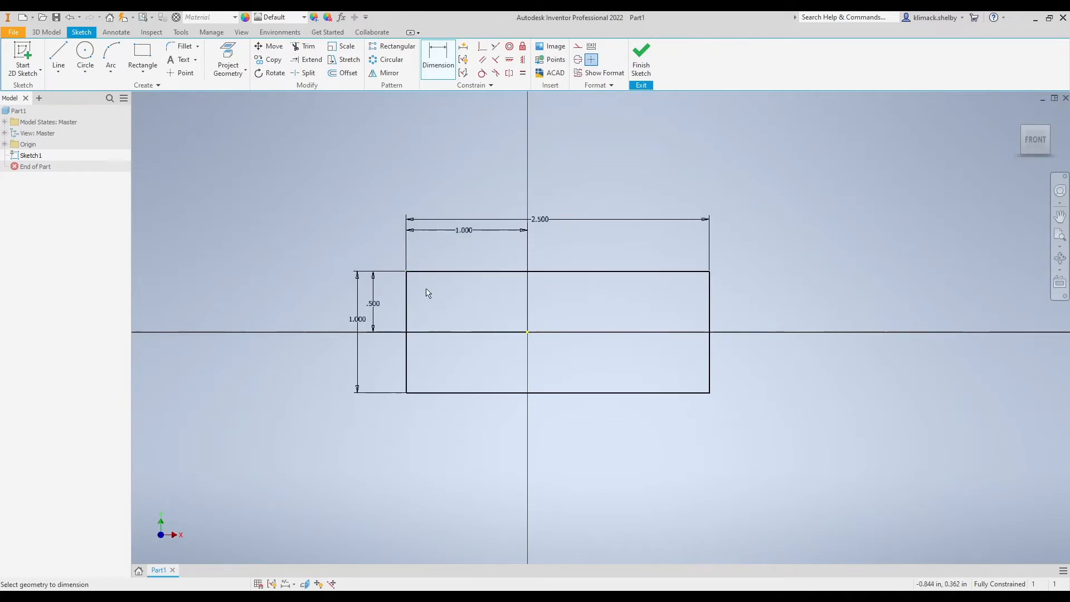
pyautogui.press('Escape')
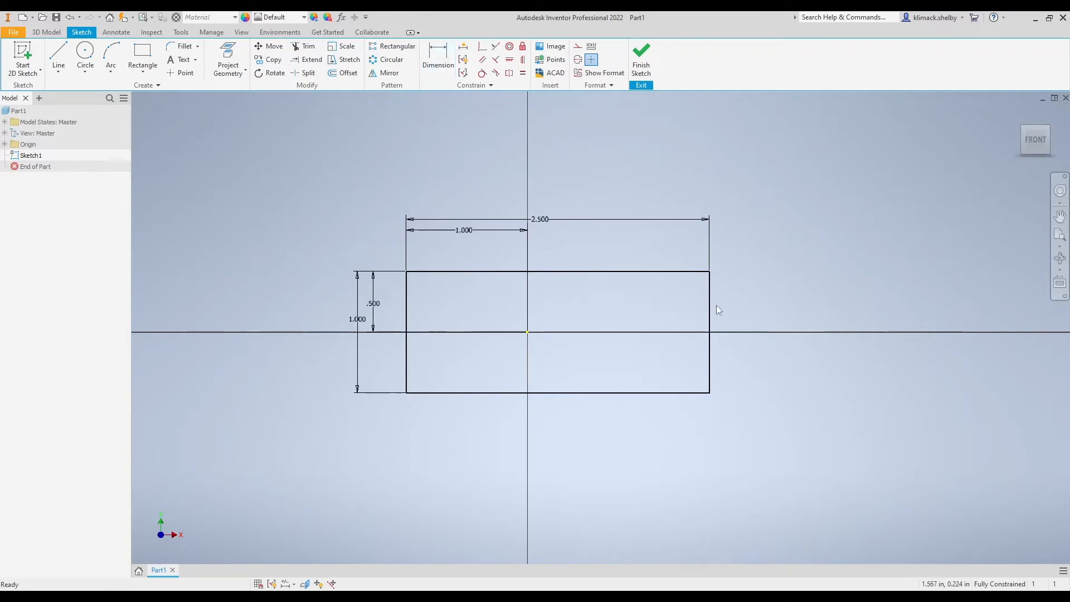
# Select the rectangle's top and bottom edges in turn to inspect their constraints
pyautogui.click(579, 271)
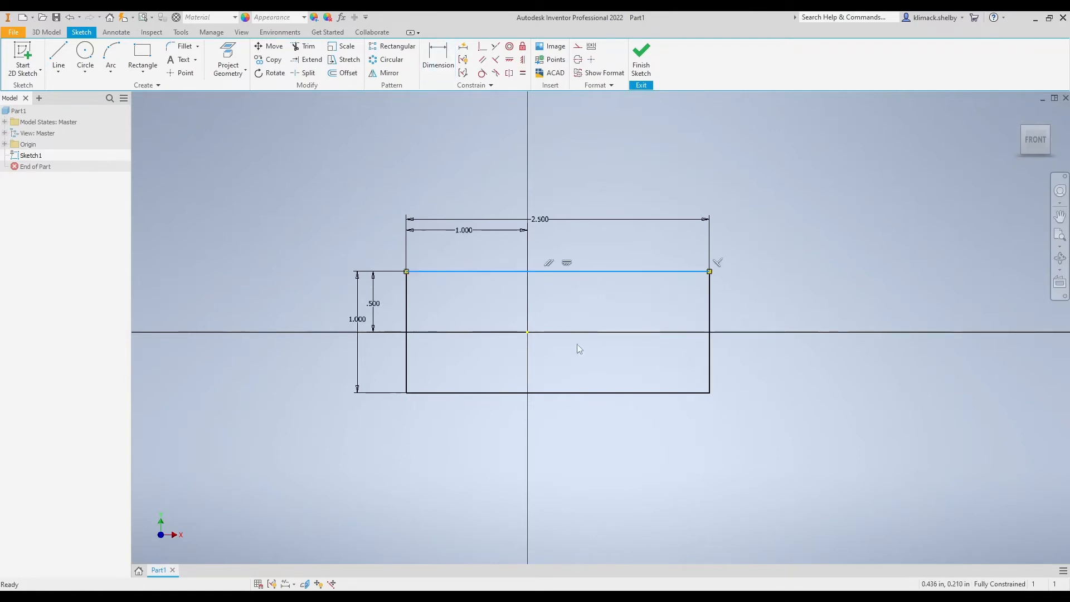
pyautogui.click(561, 393)
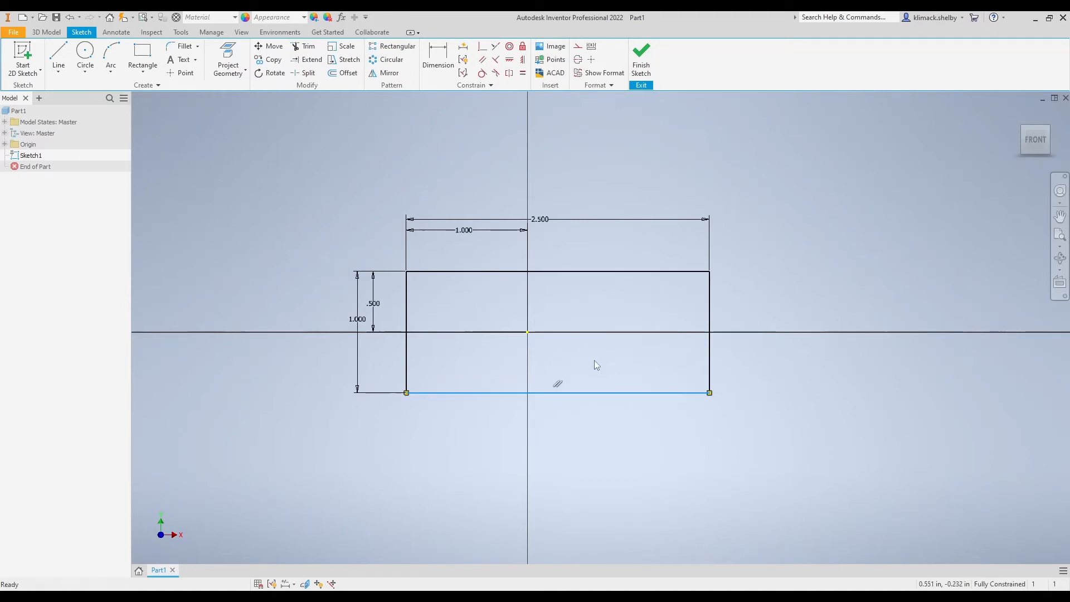
# Set the rectangle's height to 2 in and its overall width to 4.5 in
pyautogui.click(520, 474)
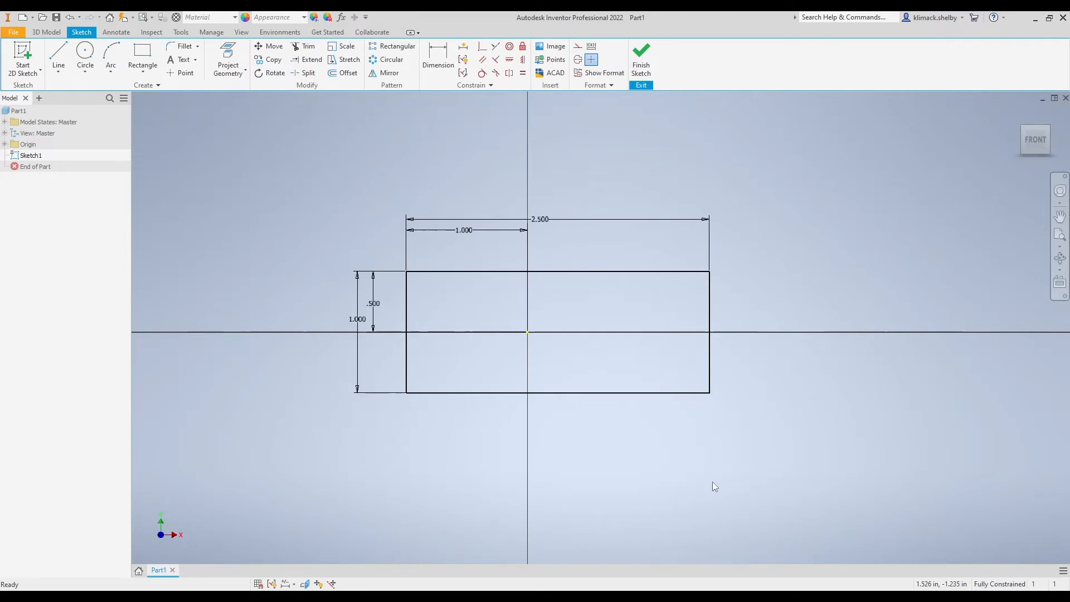
pyautogui.scroll(-3, 545, 316)
pyautogui.moveTo(544, 315); pyautogui.dragTo(534, 332, button='middle')
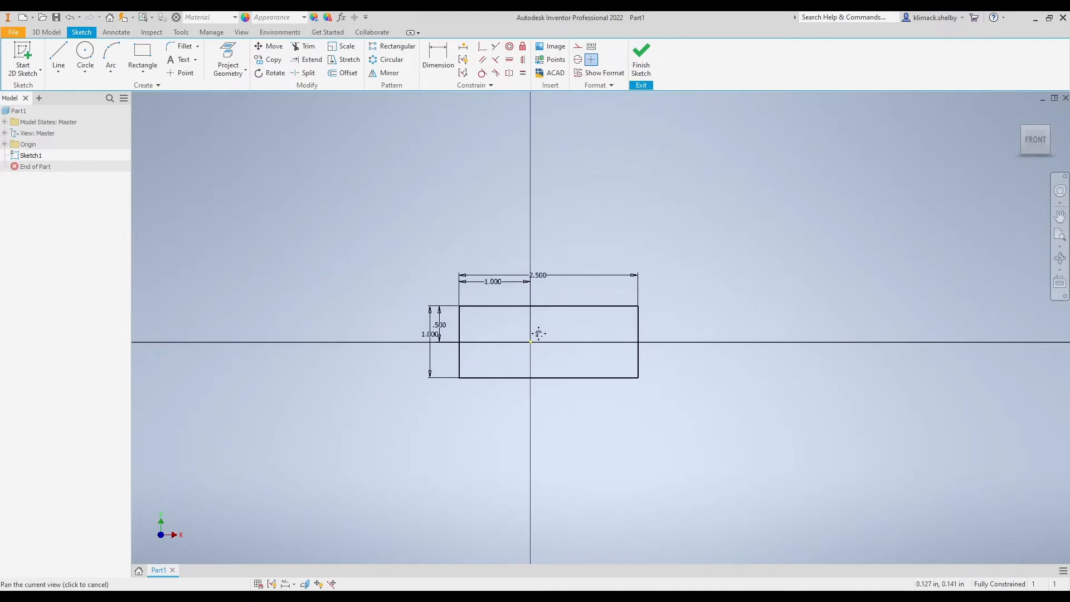
pyautogui.scroll(3, 534, 332)
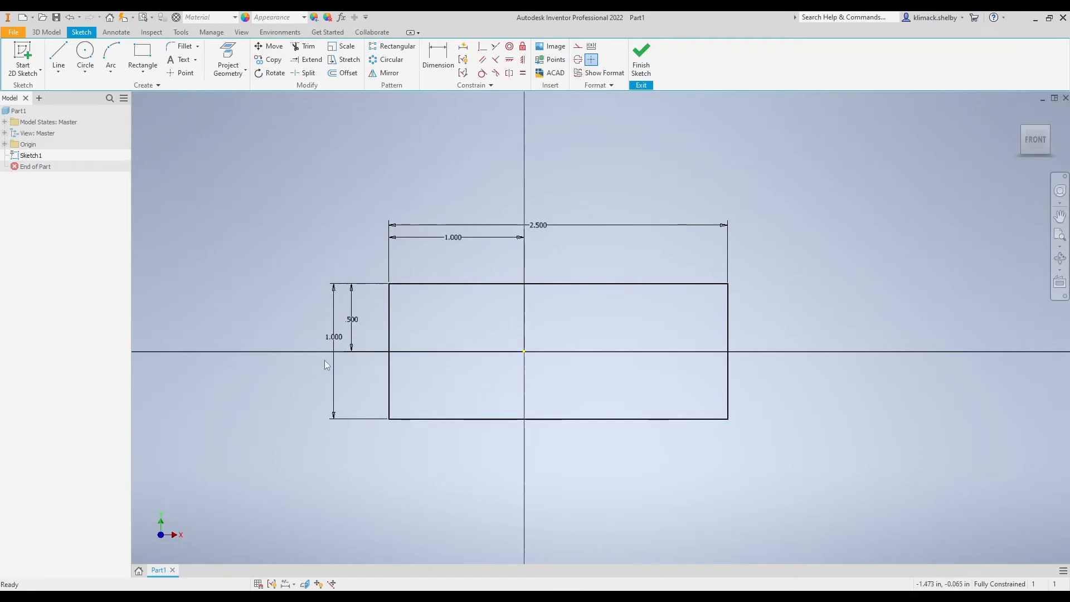
pyautogui.doubleClick(334, 338)
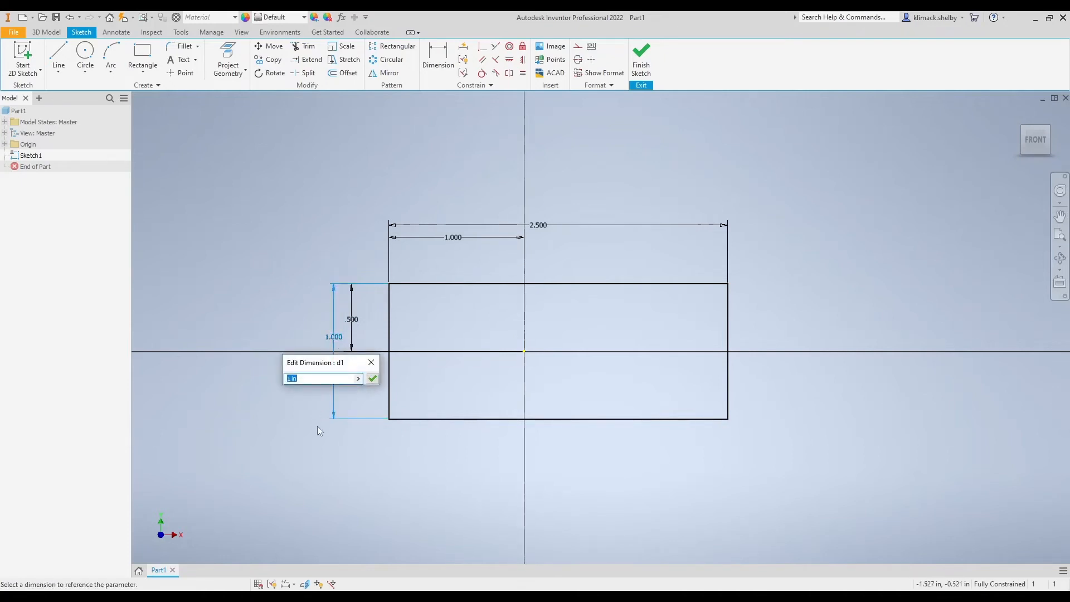
pyautogui.write('2')
pyautogui.press('Return')
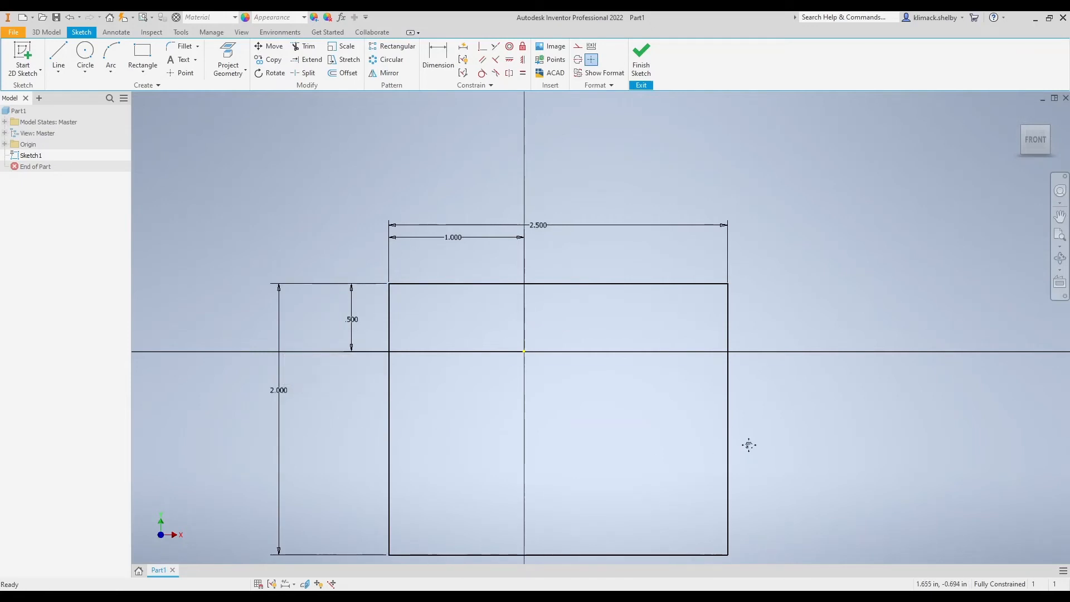
pyautogui.doubleClick(526, 189)
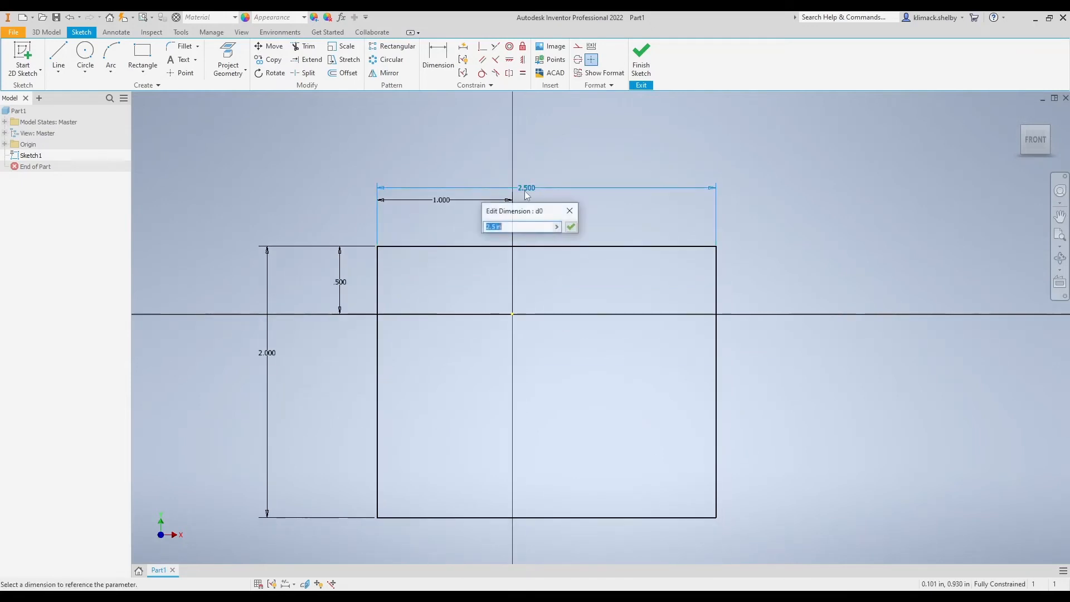
pyautogui.write('4.5')
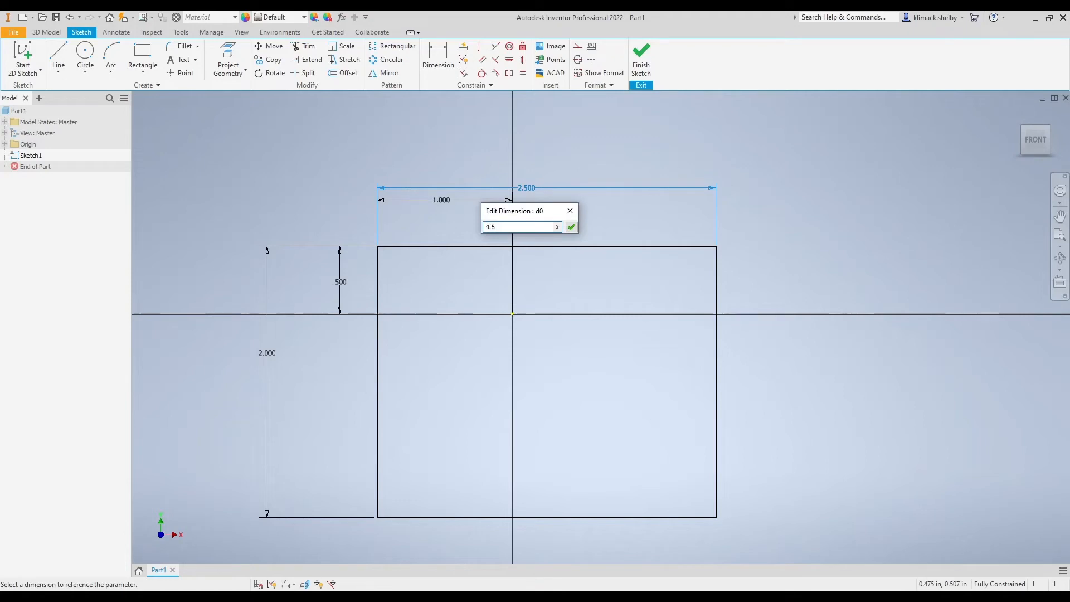
pyautogui.press('Return')
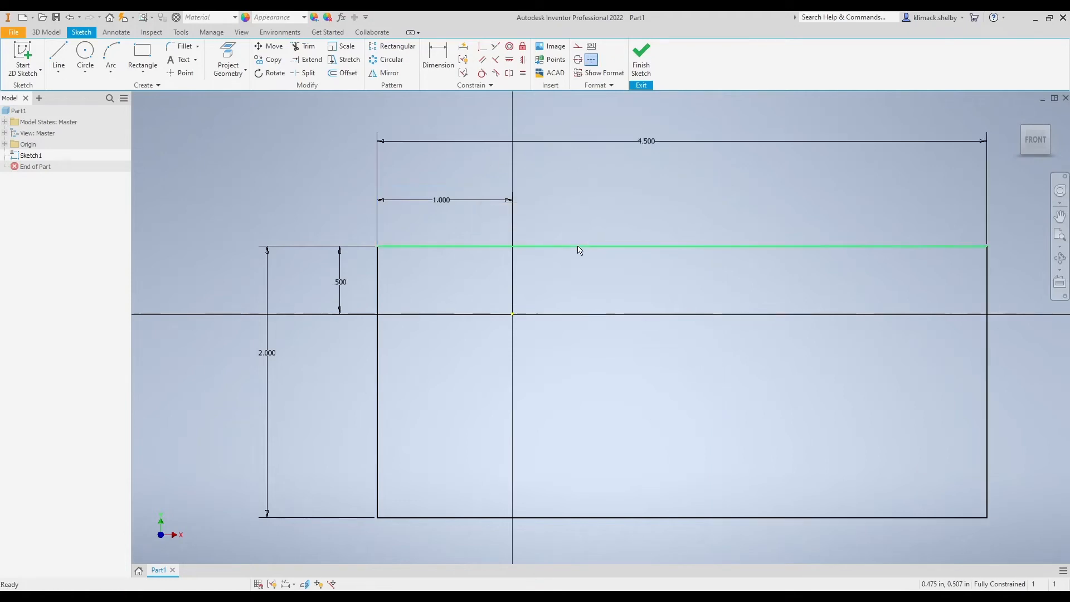
# Set the origin's distance to 1 in from the rectangle's top edge and 2 in from its left edge
pyautogui.moveTo(624, 350); pyautogui.dragTo(505, 361, button='middle')
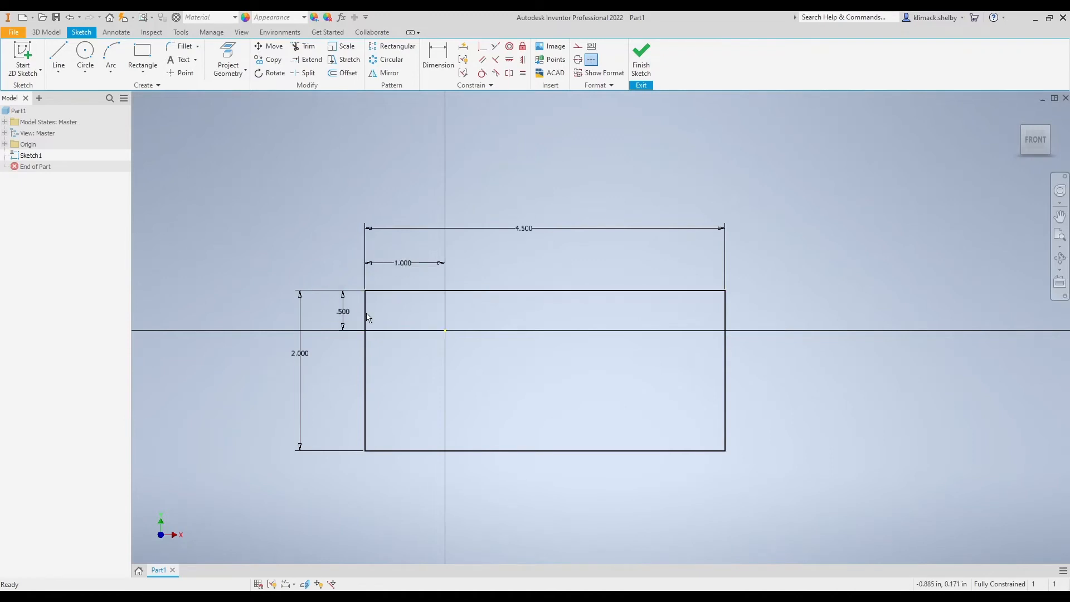
pyautogui.moveTo(532, 458); pyautogui.dragTo(525, 445, button='middle')
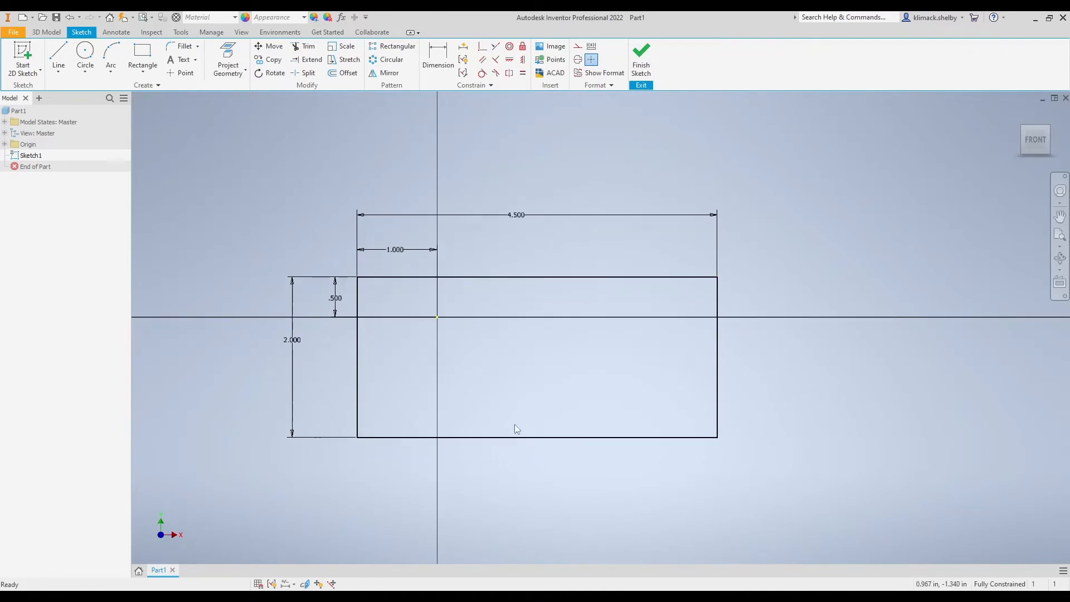
pyautogui.doubleClick(334, 298)
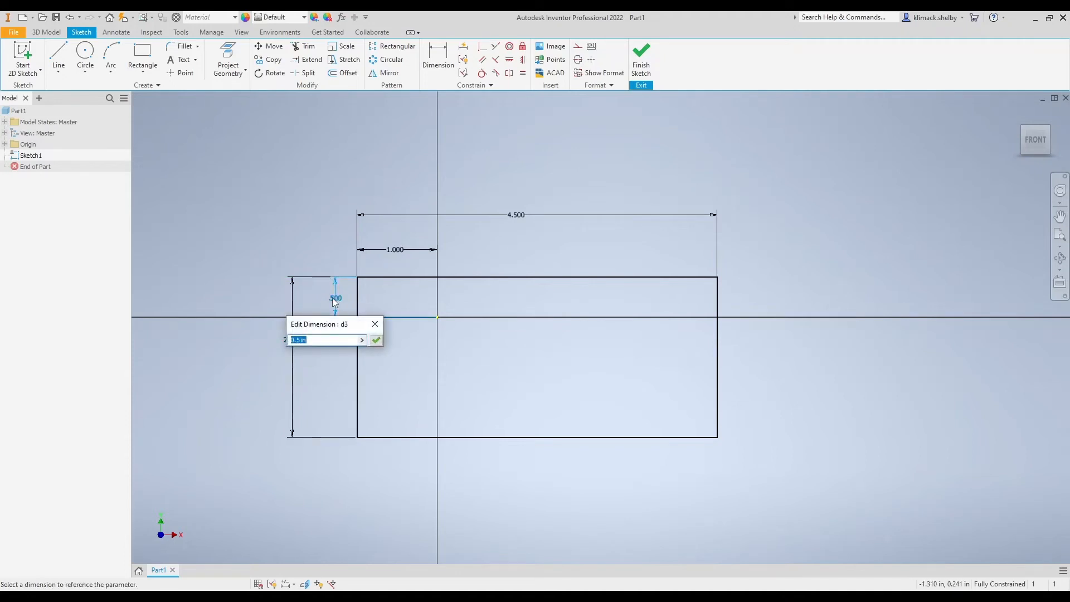
pyautogui.write('1')
pyautogui.press('Return')
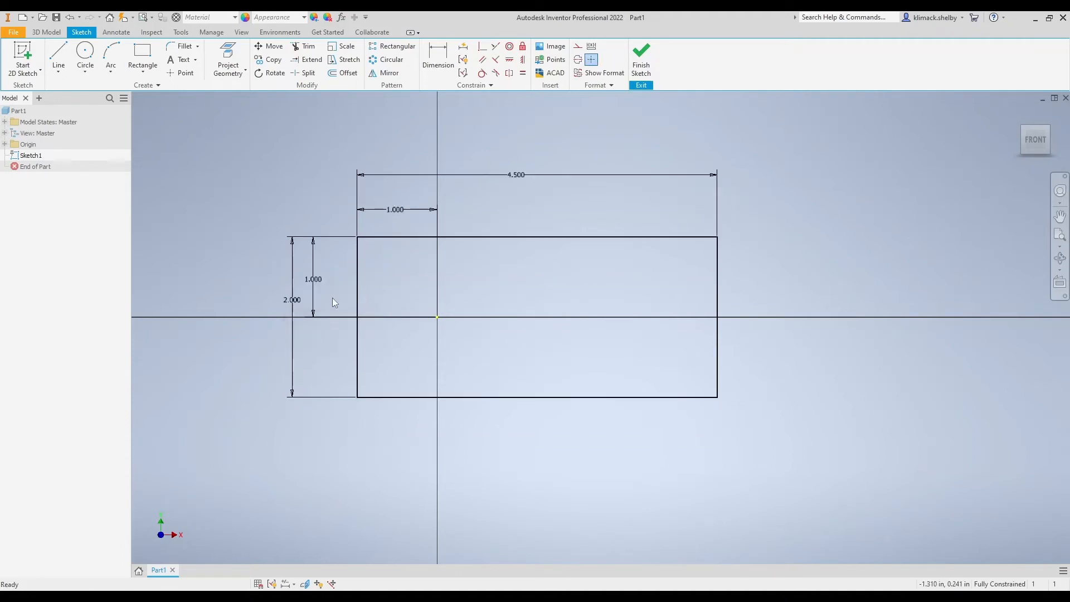
pyautogui.doubleClick(408, 212)
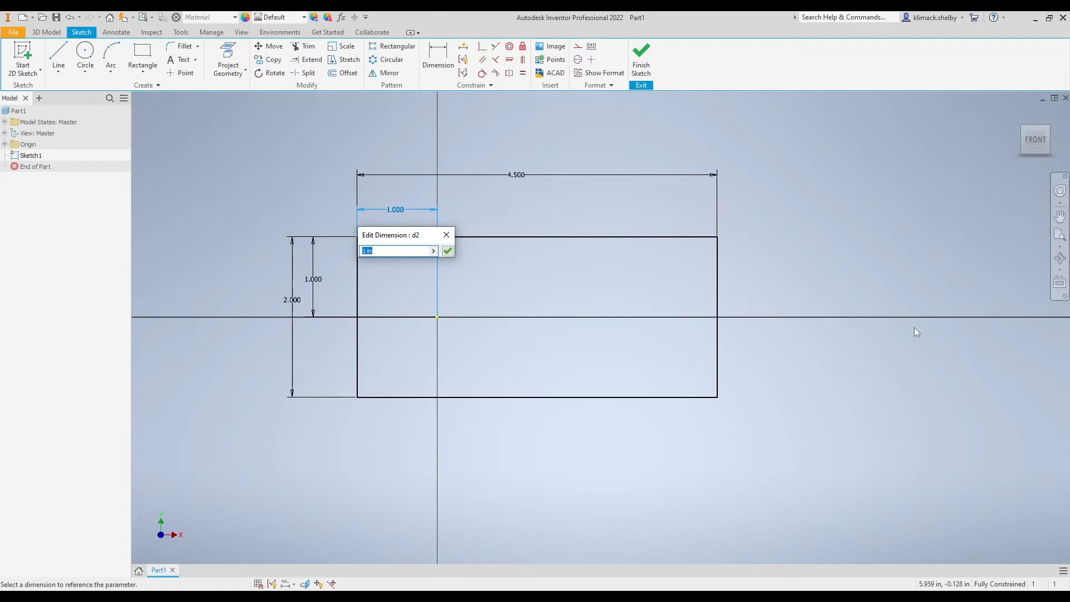
pyautogui.write('2')
pyautogui.press('Return')
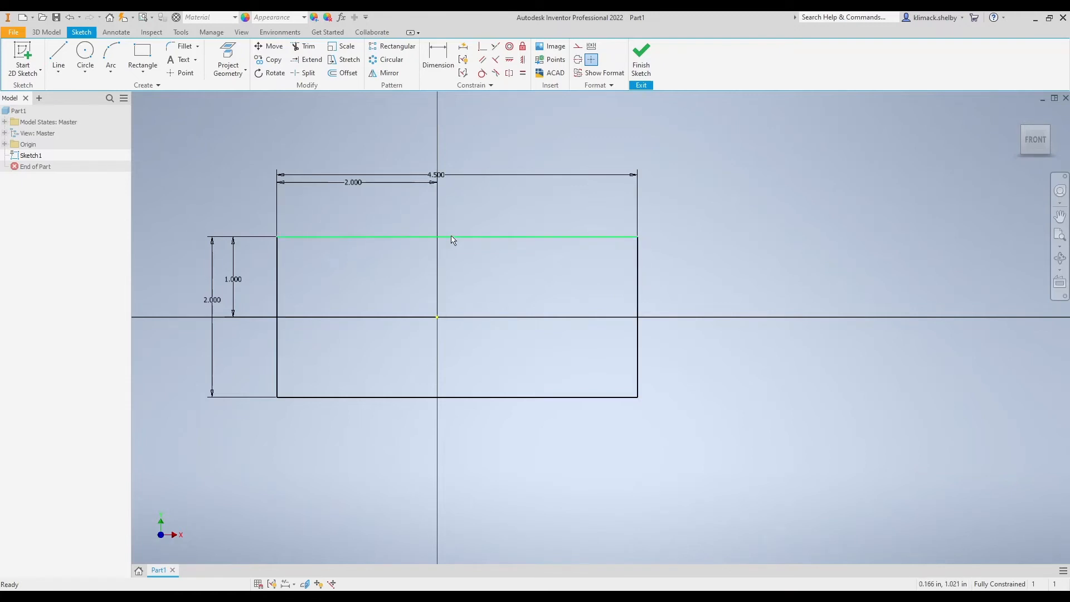
# Sketch a circle about 0.8 in in diameter inside the upper-right part of the rectangle
pyautogui.moveTo(491, 235); pyautogui.dragTo(529, 267, button='middle')
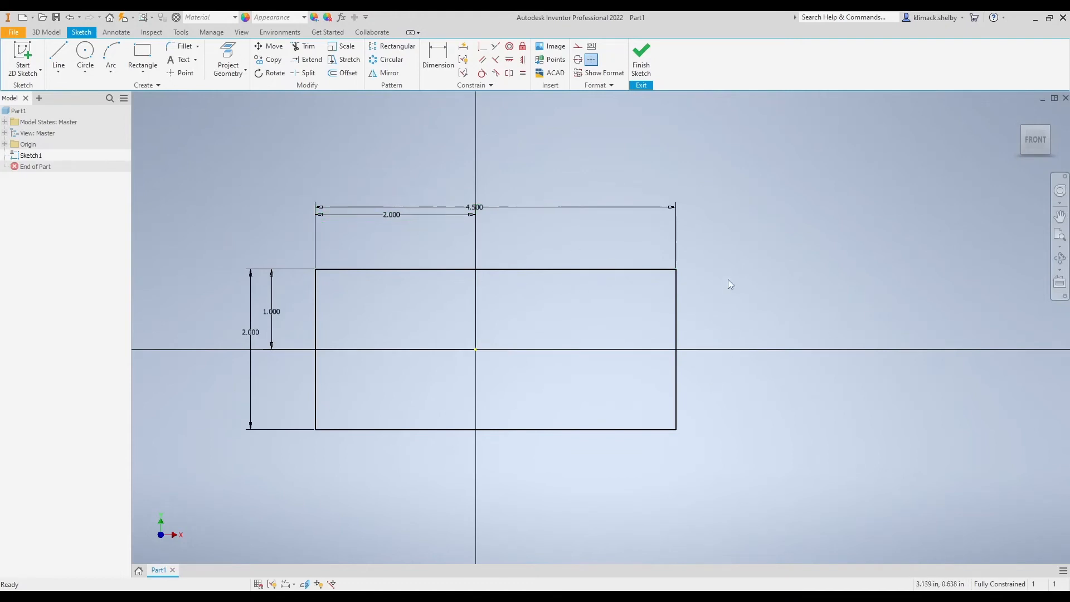
pyautogui.moveTo(755, 289); pyautogui.dragTo(691, 281, button='middle')
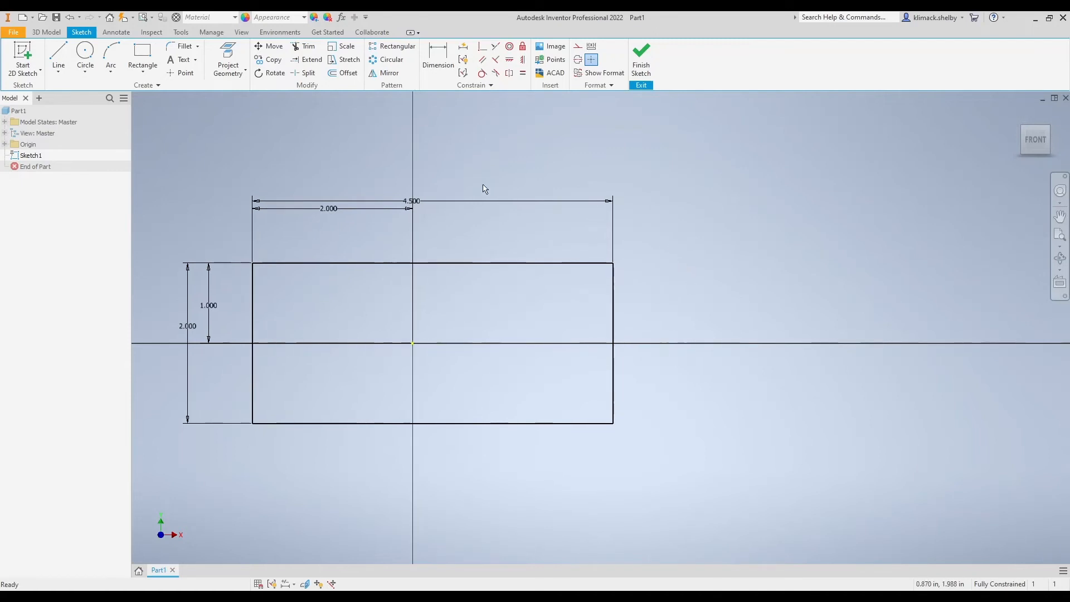
pyautogui.click(85, 71)
pyautogui.click(523, 315)
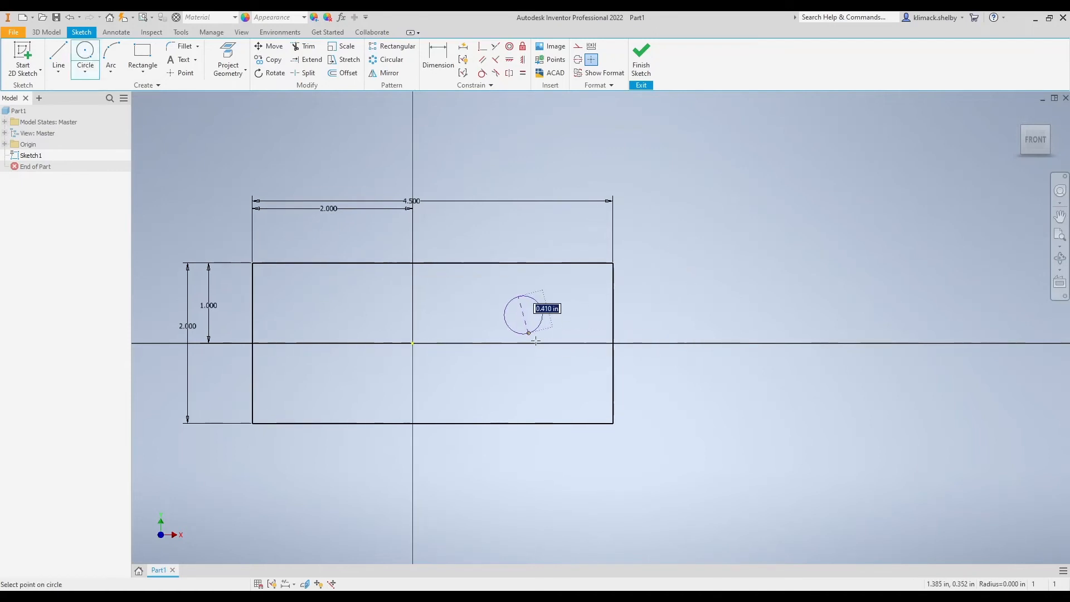
pyautogui.click(537, 342)
# Dimension the circle's diameter and set it to 1 in
pyautogui.moveTo(550, 418); pyautogui.dragTo(545, 420, button='middle')
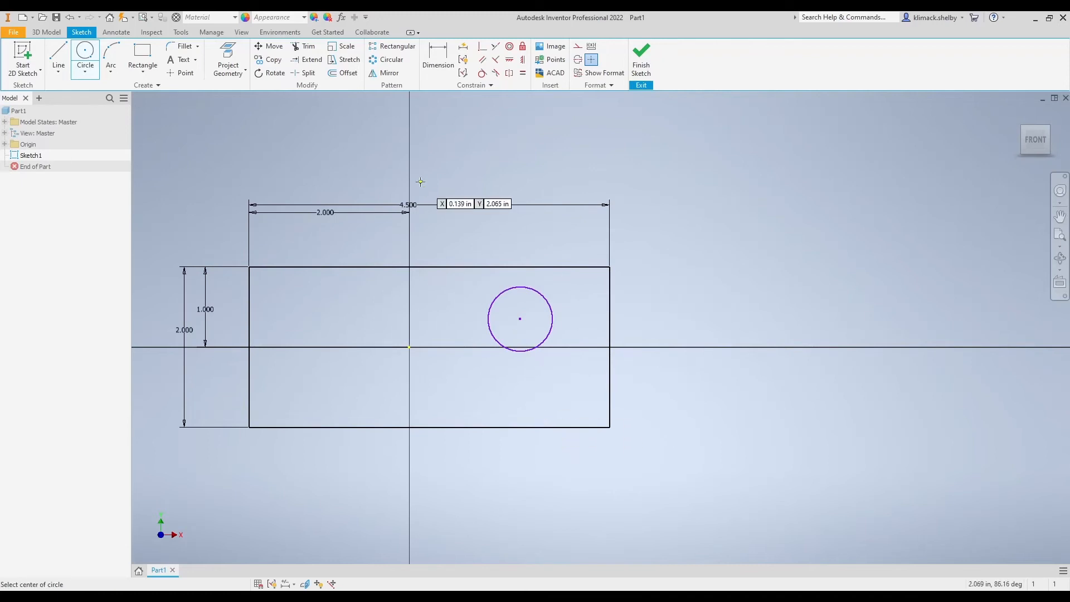
pyautogui.click(445, 63)
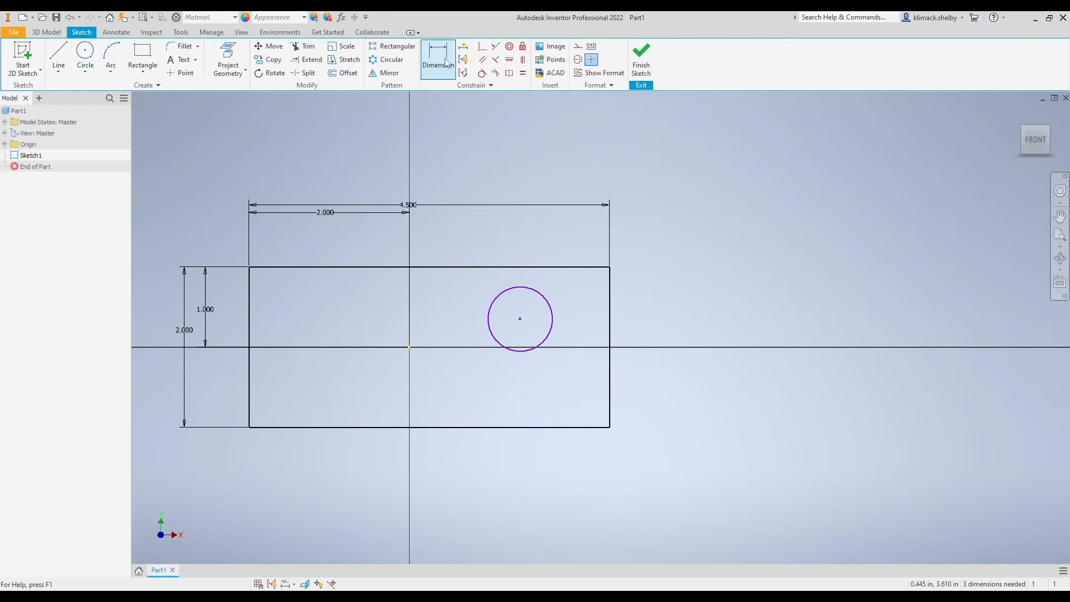
pyautogui.click(523, 288)
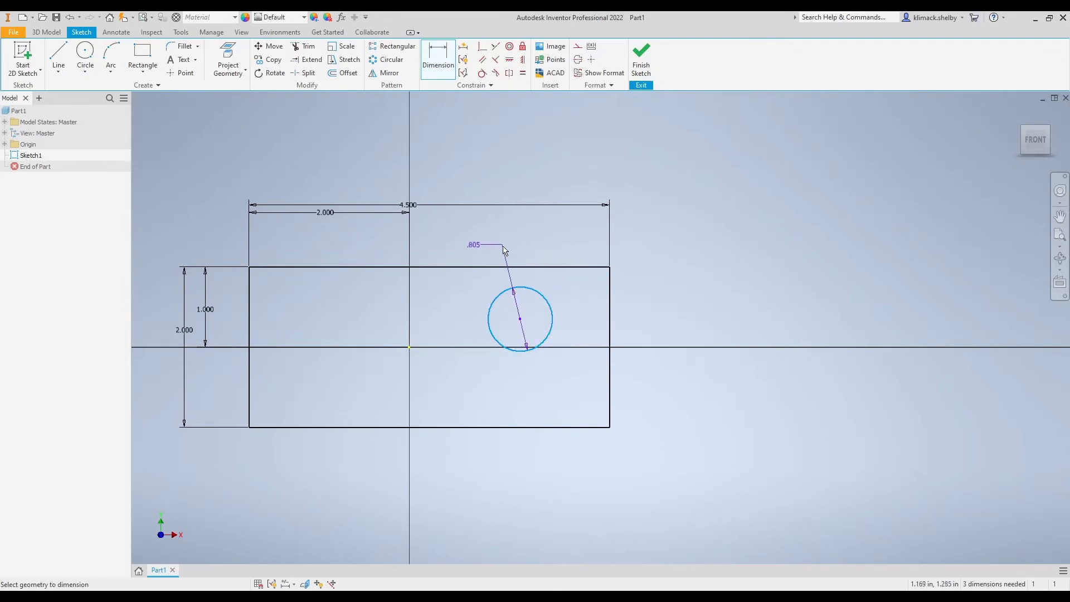
pyautogui.click(550, 246)
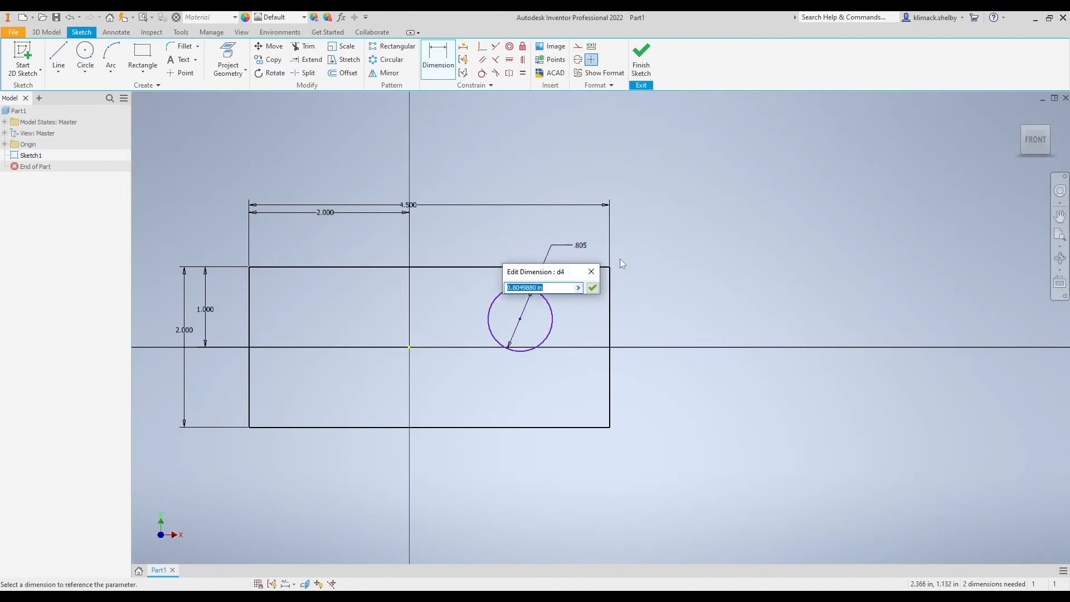
pyautogui.write('1')
pyautogui.press('Return')
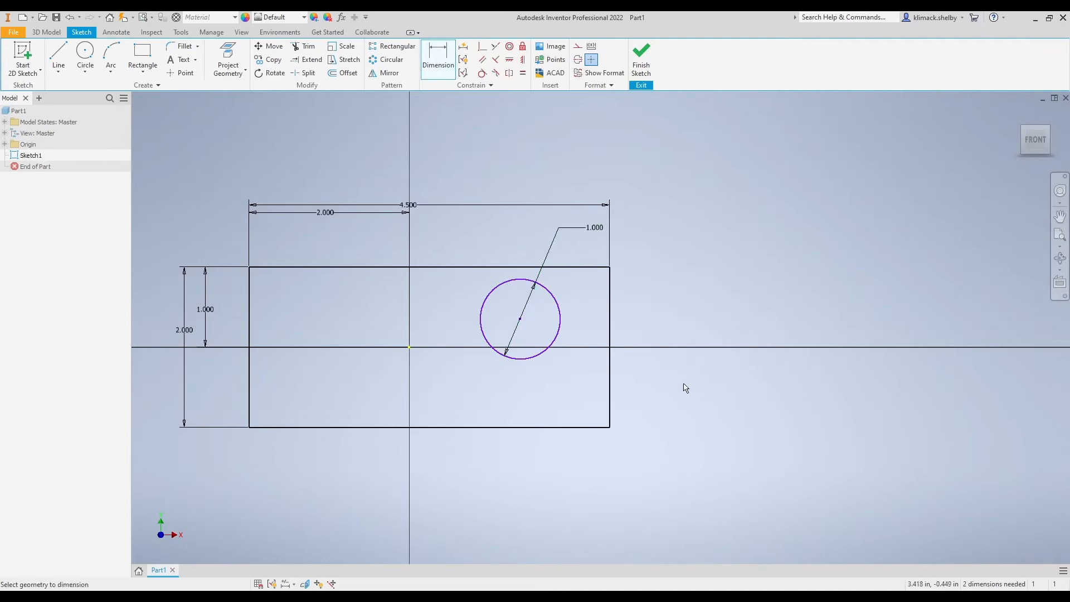
# Dimension the horizontal distance from the circle's center to the rectangle's right edge and set it to 1 in
pyautogui.click(609, 320)
pyautogui.click(520, 319)
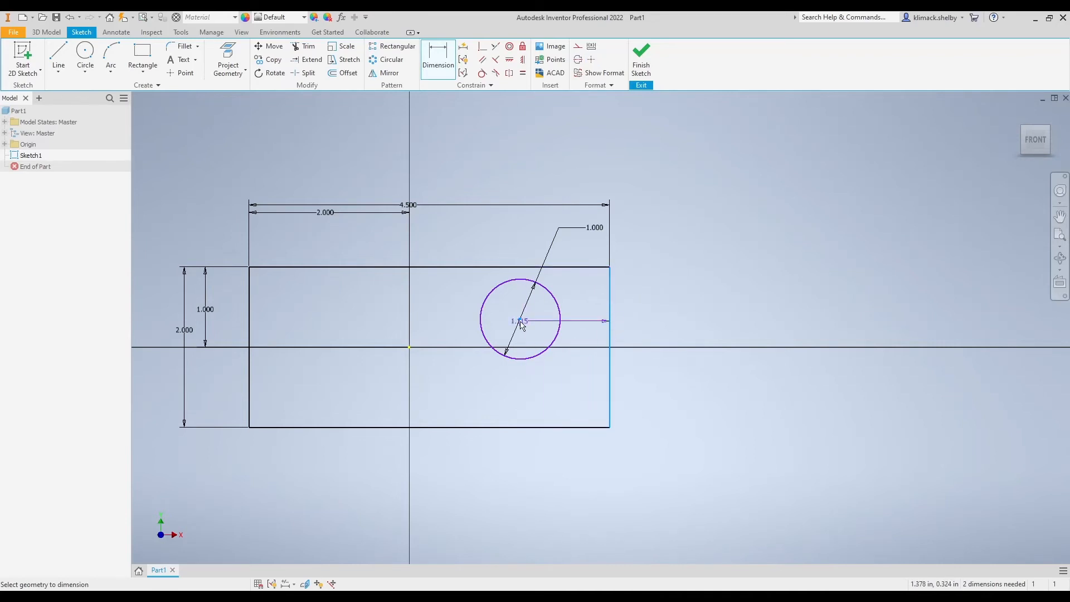
pyautogui.click(564, 454)
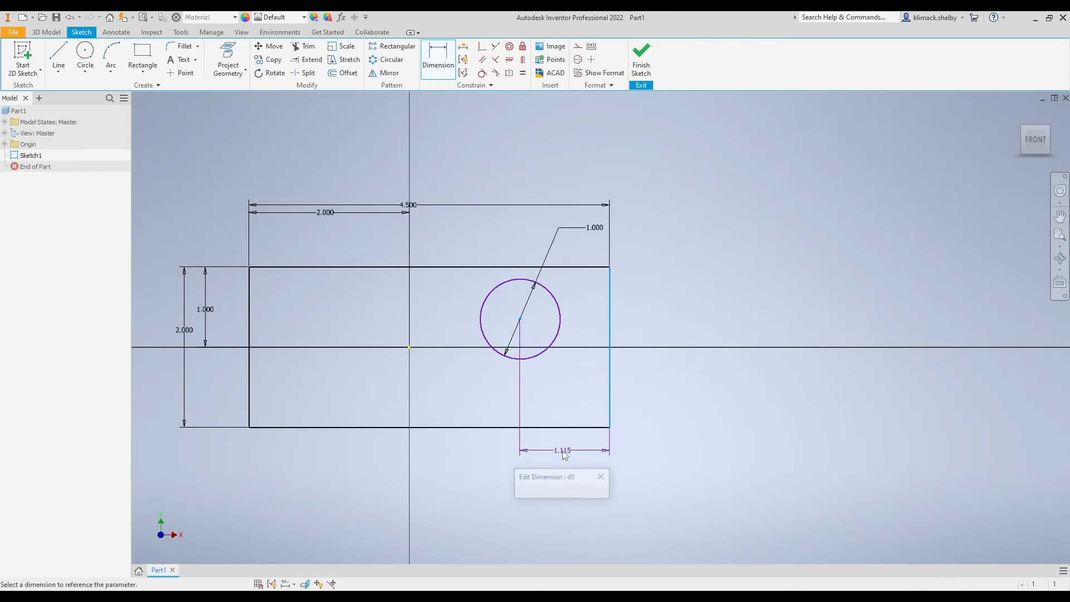
pyautogui.write('1')
pyautogui.press('Return')
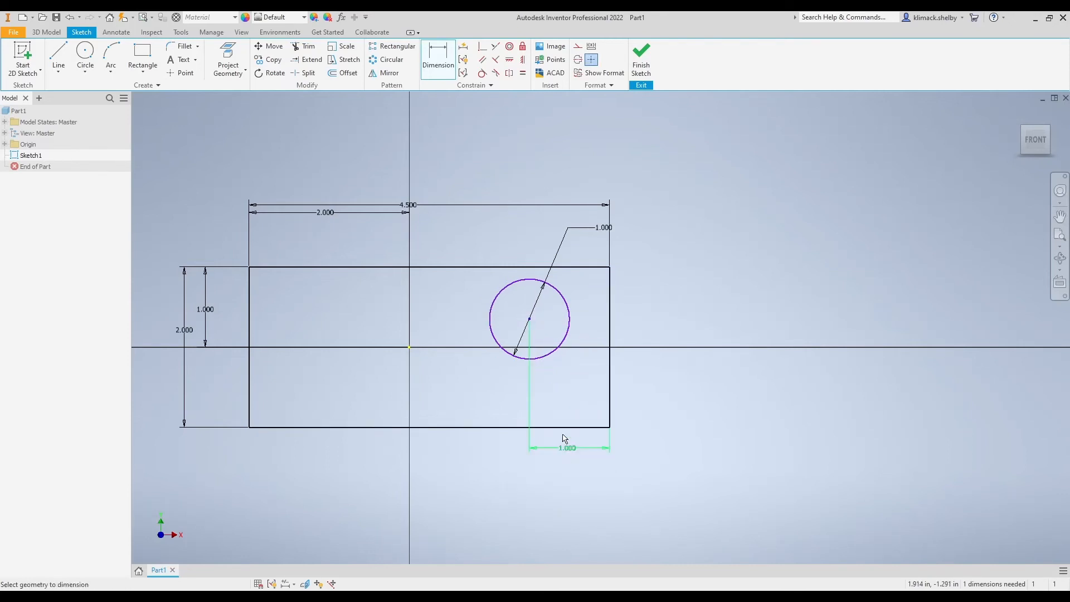
# Dimension the vertical distance from the rectangle's top edge to the circle's center and set it to 0.5 in
pyautogui.click(516, 268)
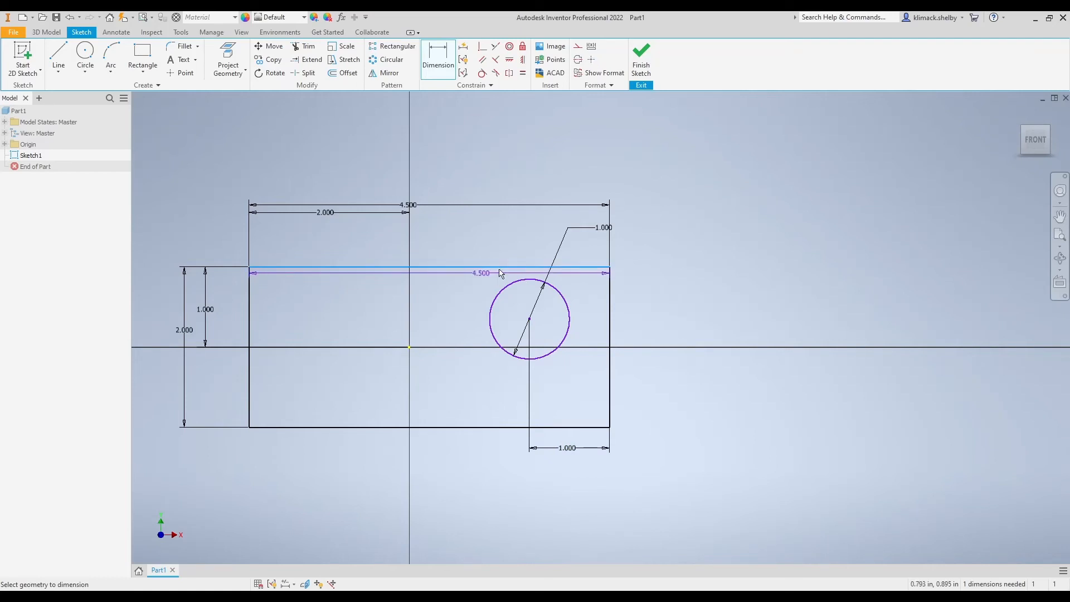
pyautogui.click(530, 319)
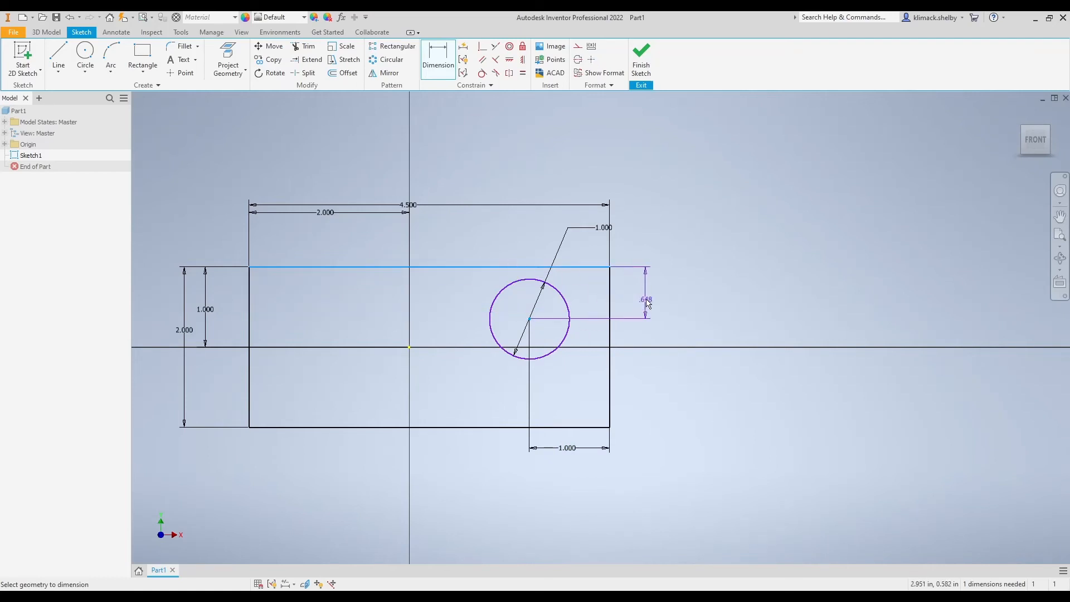
pyautogui.click(648, 304)
pyautogui.write('.5')
pyautogui.press('Return')
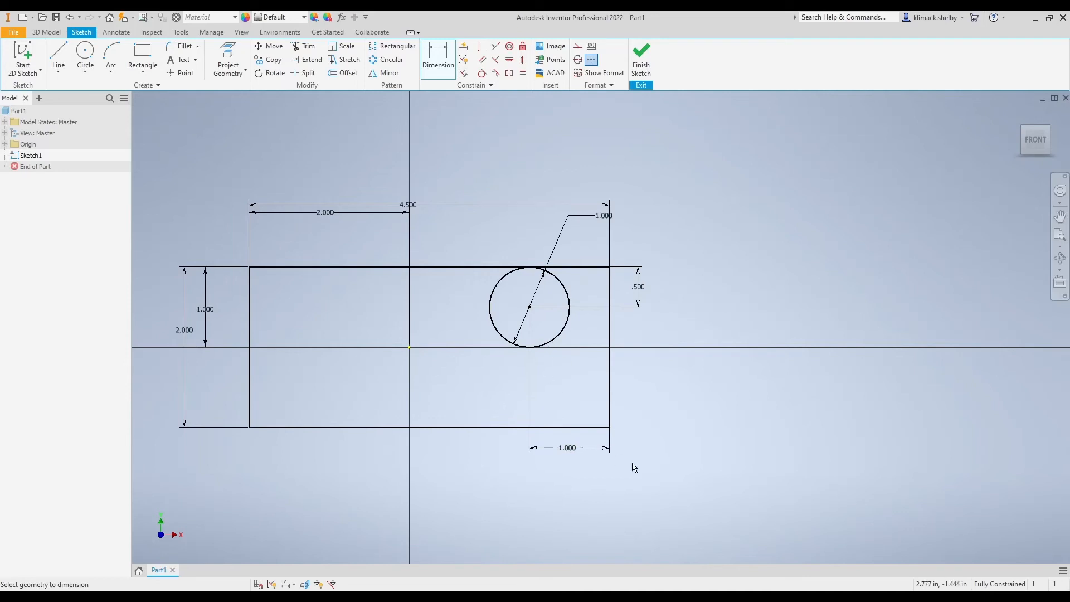
# Sketch a slanted line about 1.16 in long, sloping about 35 degrees from inside the rectangle's lower-left area down to its bottom edge
pyautogui.moveTo(684, 415); pyautogui.dragTo(730, 409, button='middle')
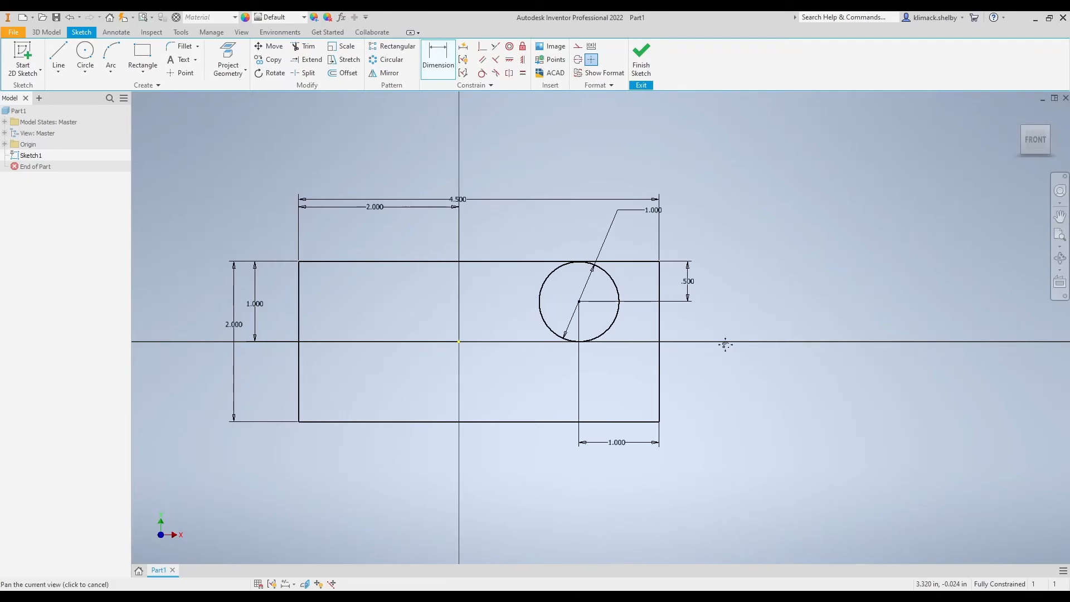
pyautogui.moveTo(726, 341); pyautogui.dragTo(736, 329, button='middle')
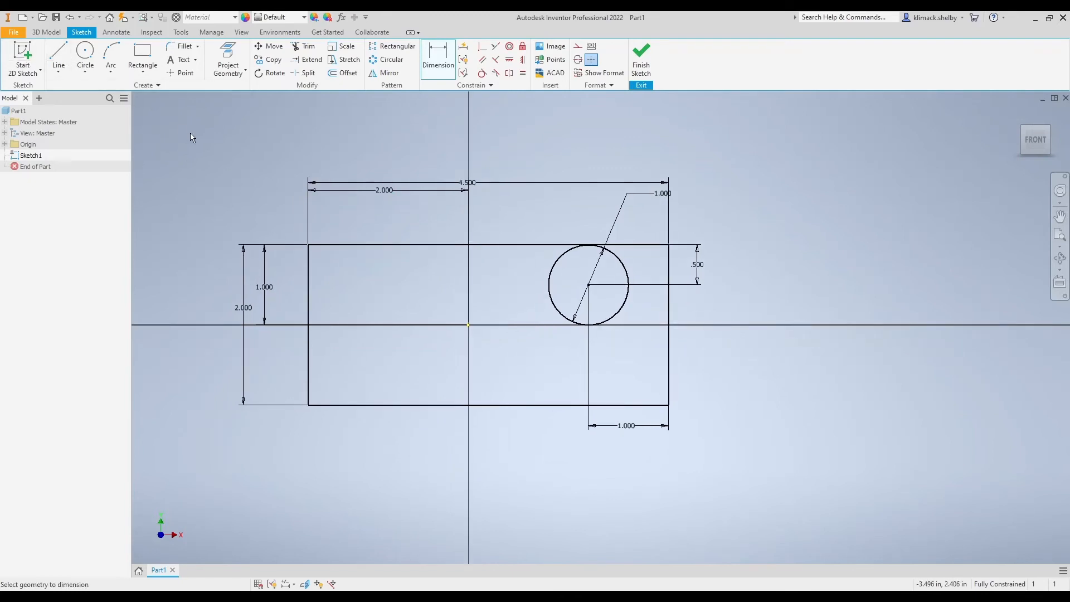
pyautogui.click(58, 56)
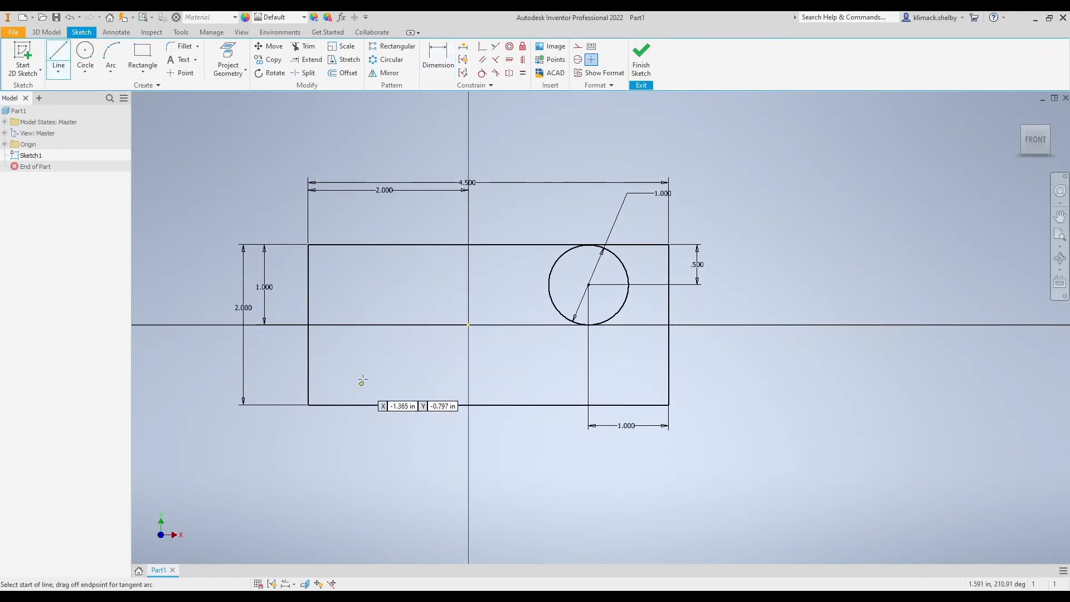
pyautogui.click(325, 351)
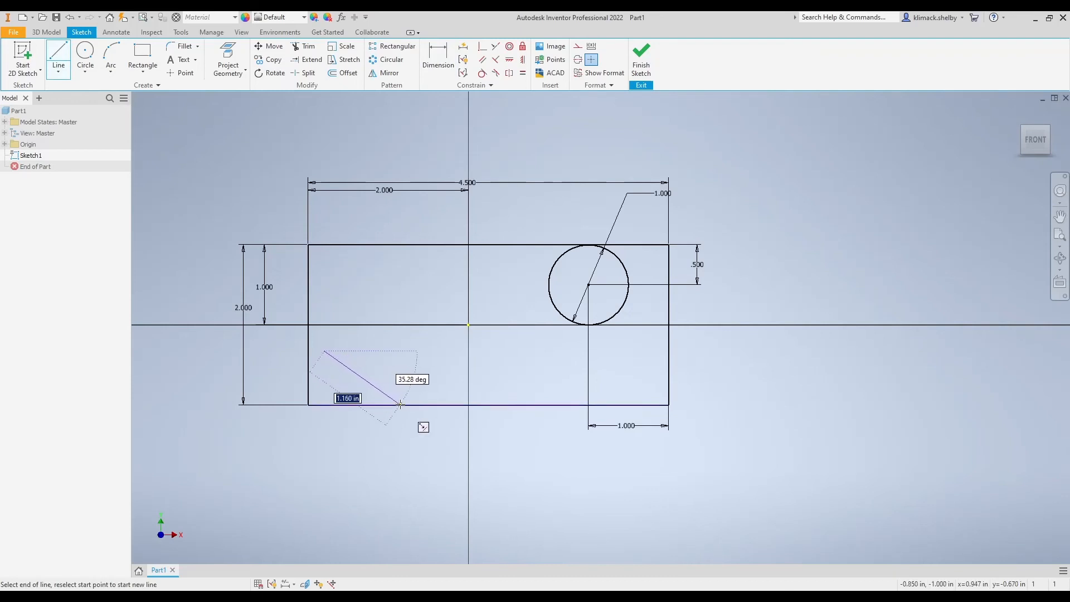
pyautogui.click(400, 404)
pyautogui.rightClick(430, 438)
pyautogui.click(446, 437)
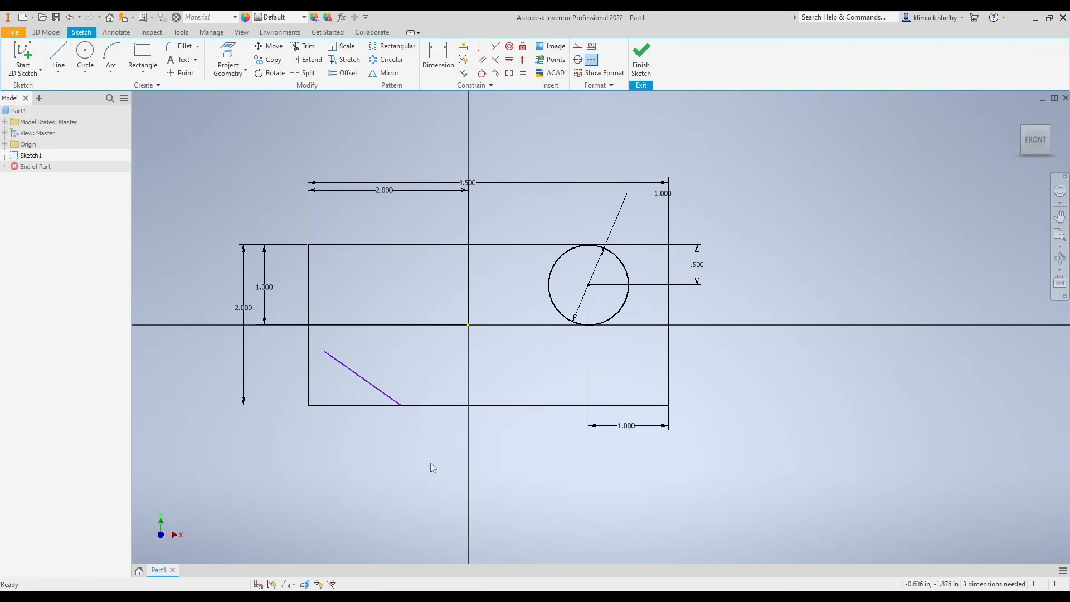
# Dimension the angle between the slanted line and the rectangle's bottom edge and set it to 30 degrees
pyautogui.click(438, 62)
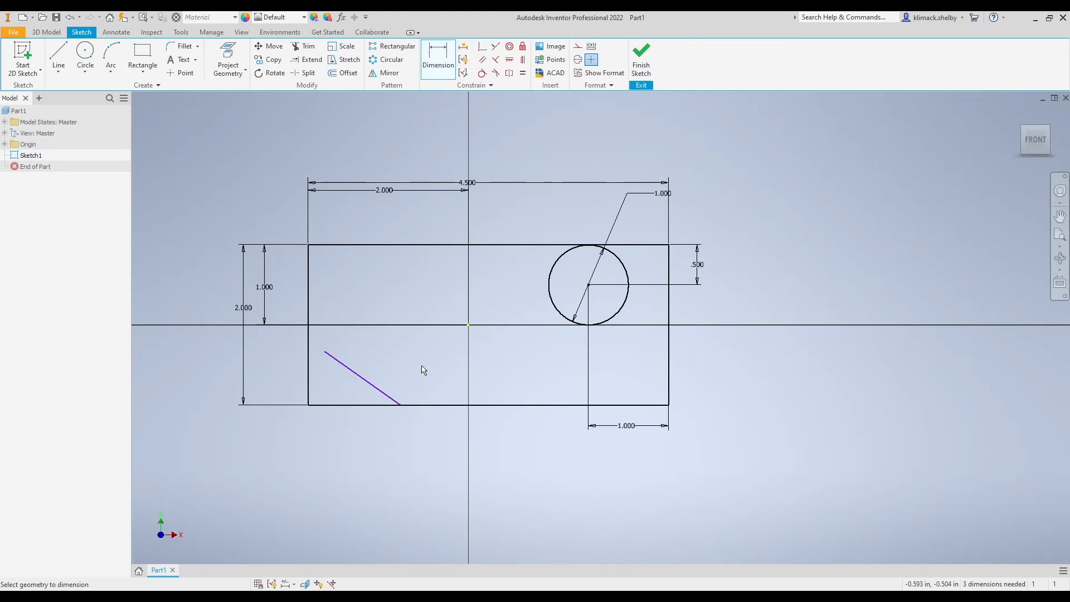
pyautogui.click(354, 373)
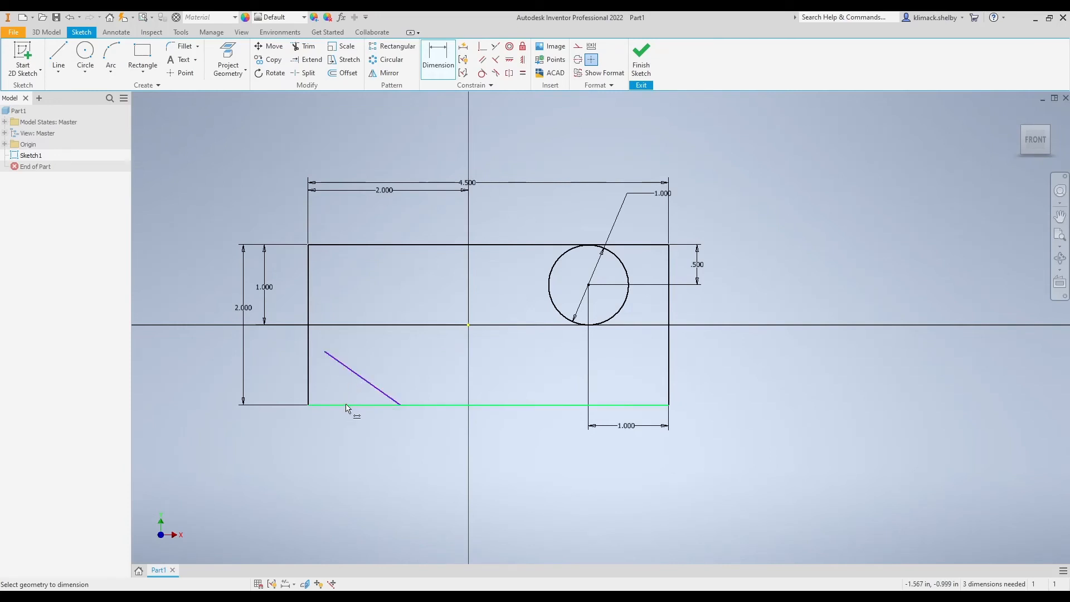
pyautogui.click(343, 367)
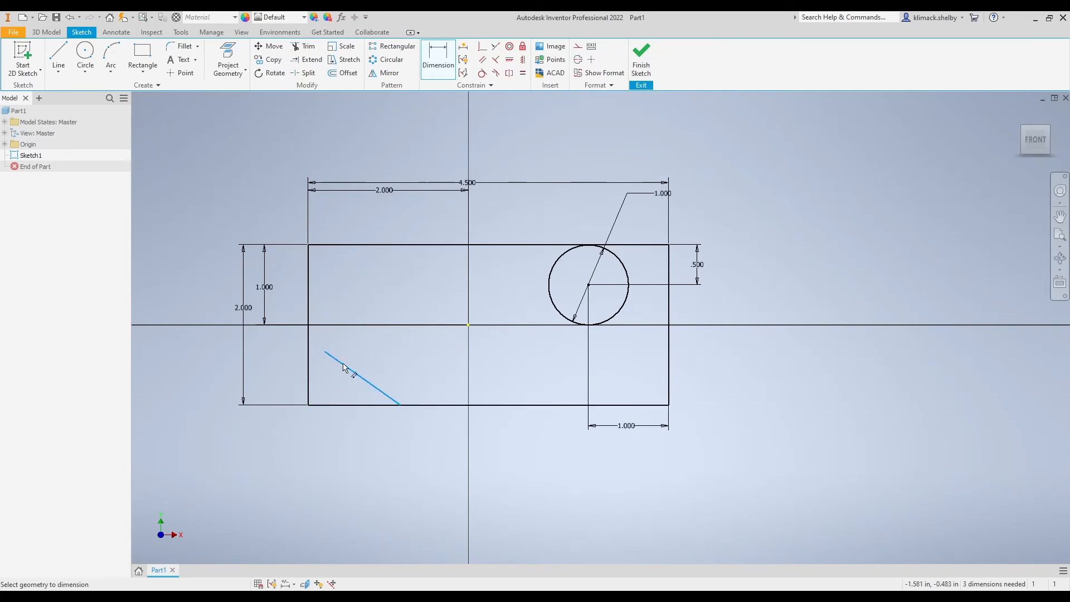
pyautogui.click(342, 404)
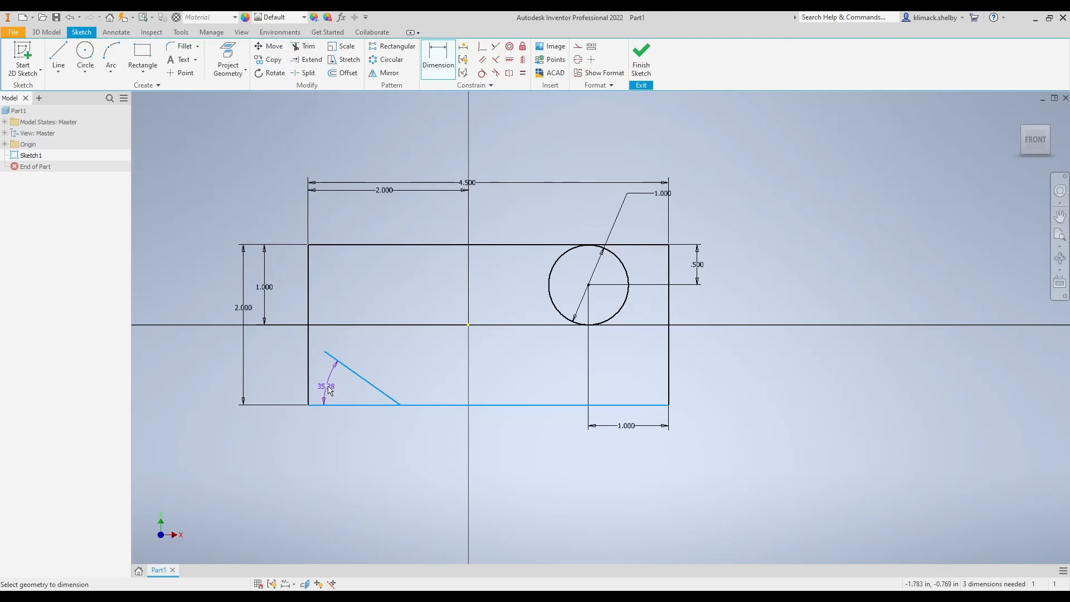
pyautogui.click(282, 366)
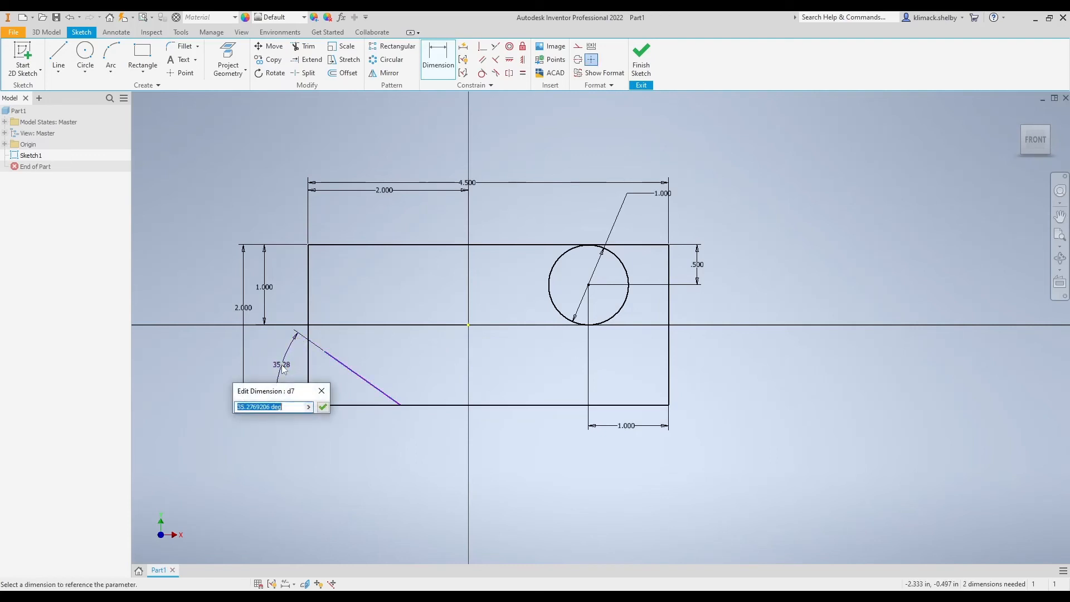
pyautogui.click(280, 406)
pyautogui.moveTo(284, 410); pyautogui.dragTo(217, 412)
pyautogui.write('30')
pyautogui.press('Return')
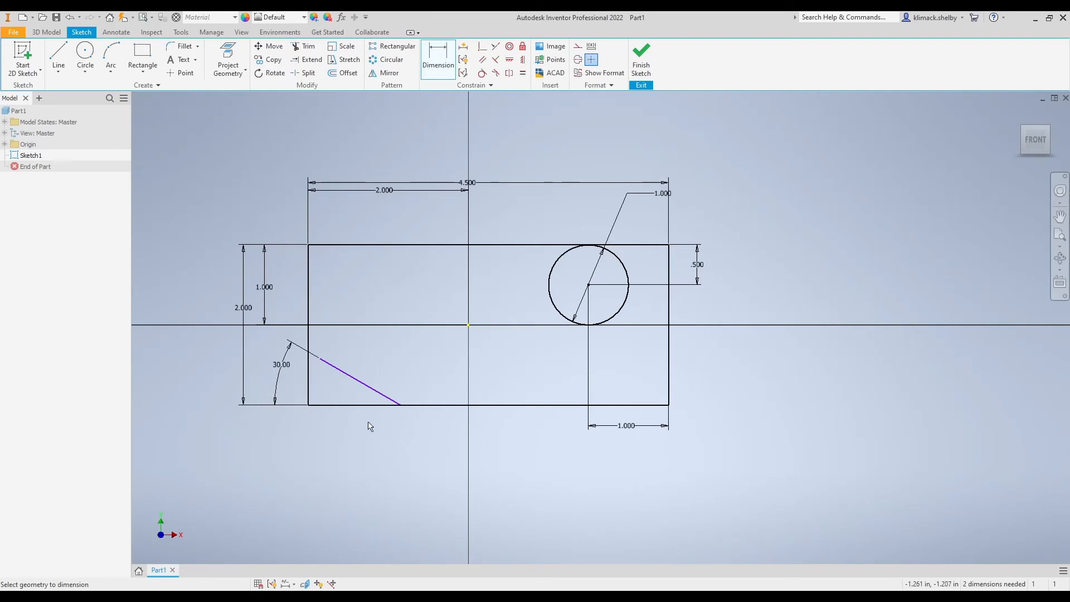
# Add an aligned dimension along the slanted line's length and set it to 1 in
pyautogui.moveTo(406, 363); pyautogui.dragTo(423, 375, button='middle')
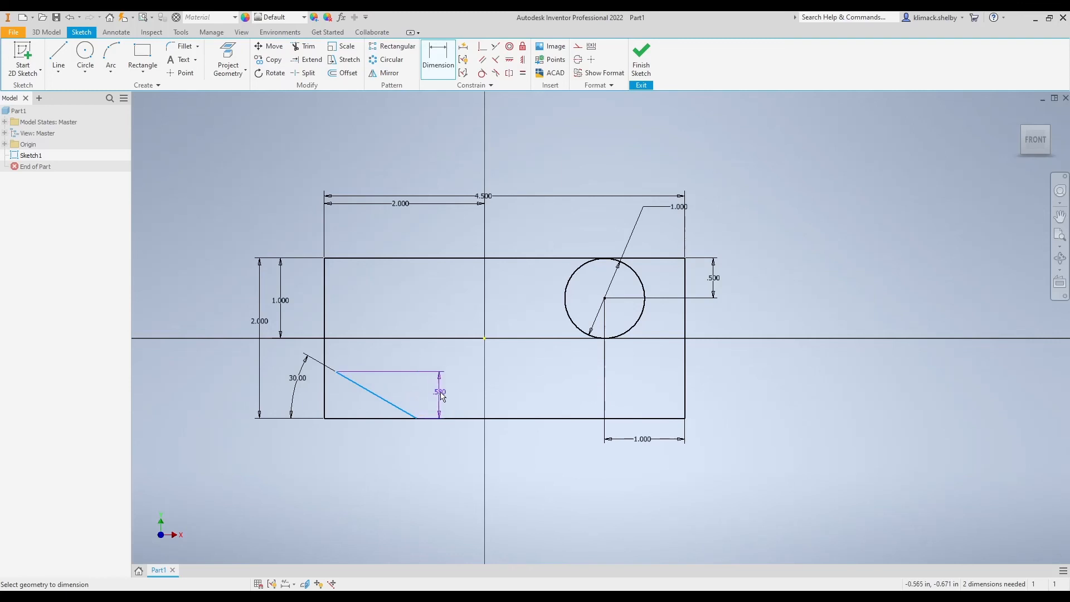
pyautogui.click(395, 413)
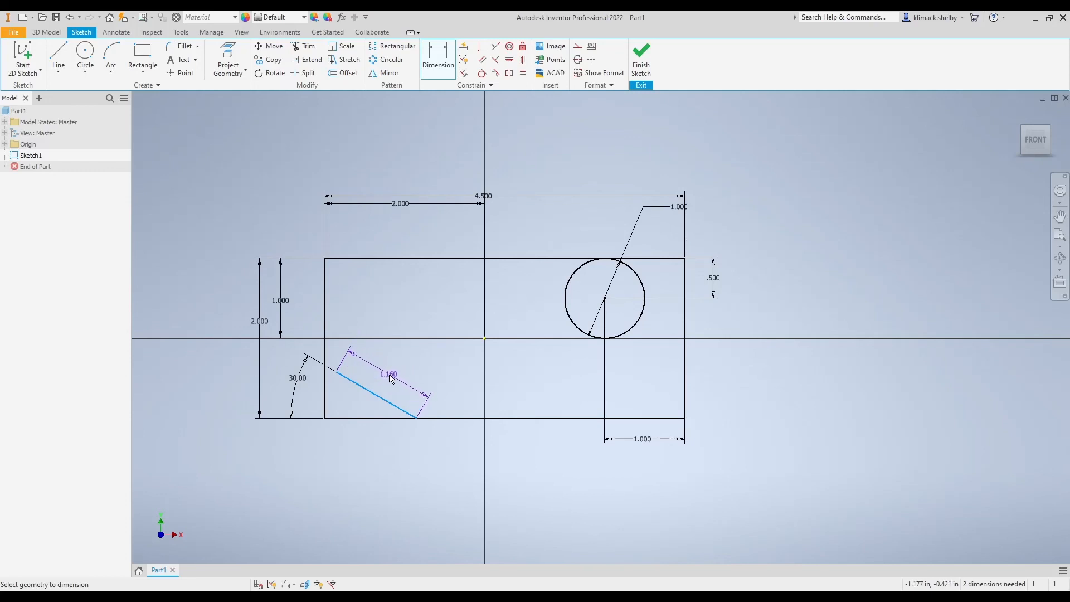
pyautogui.click(391, 378)
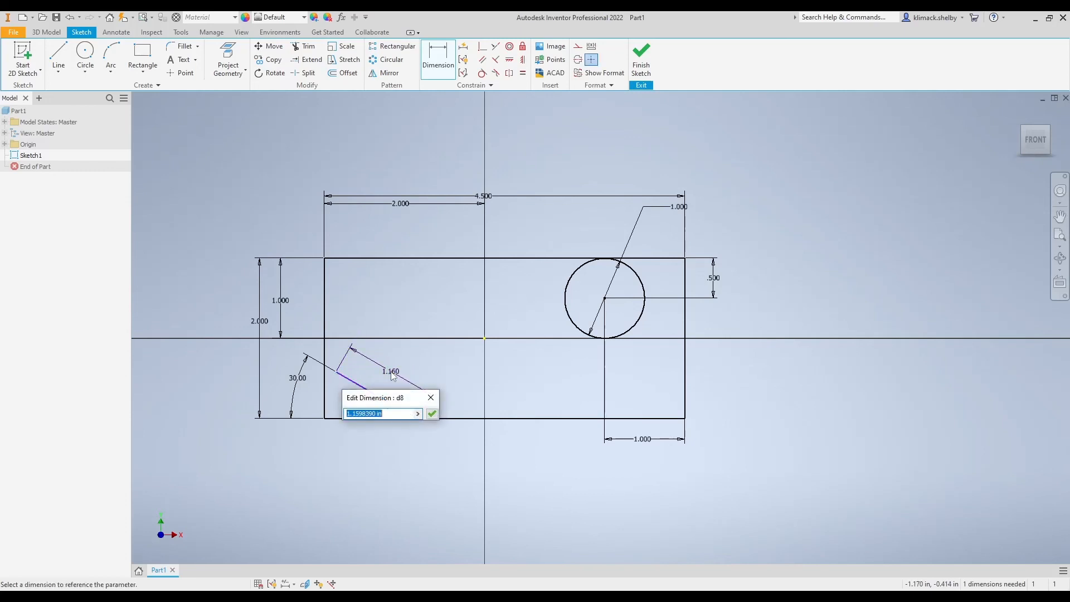
pyautogui.write('1')
pyautogui.press('Return')
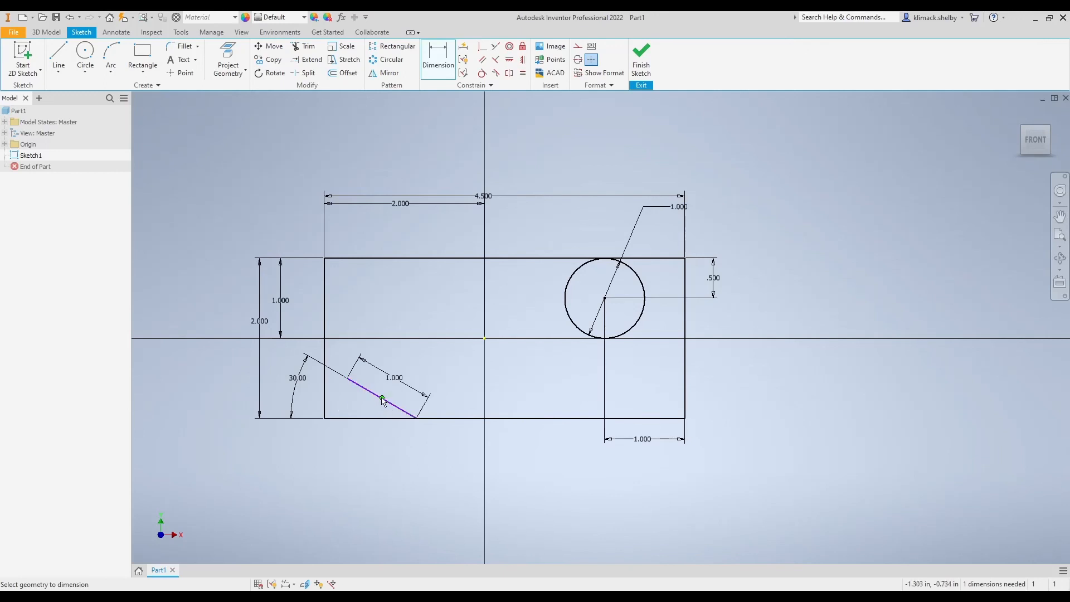
pyautogui.click(399, 408)
pyautogui.click(324, 390)
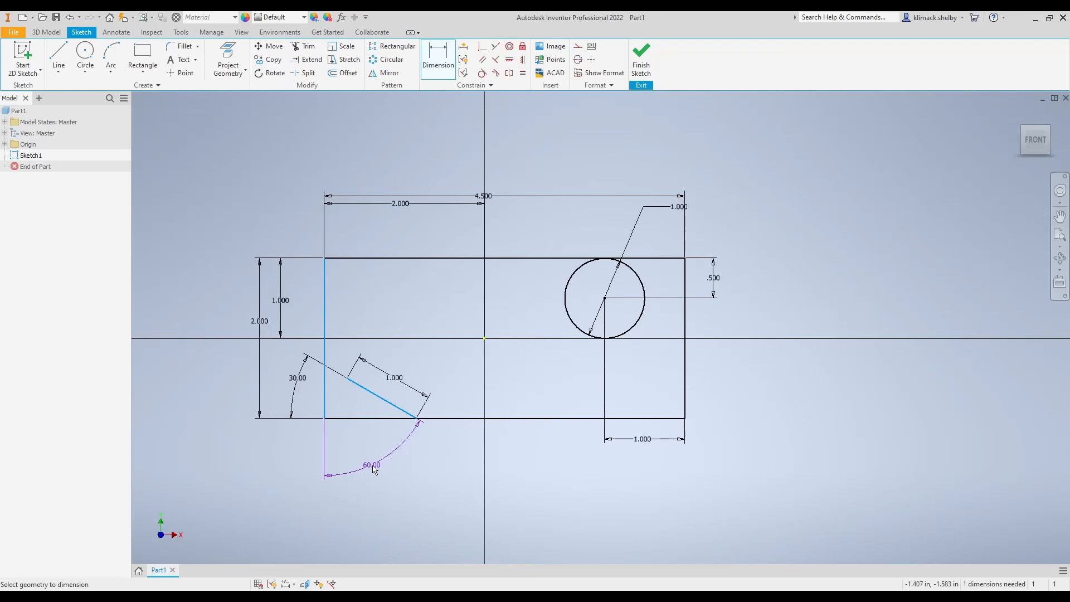
pyautogui.press('Escape')
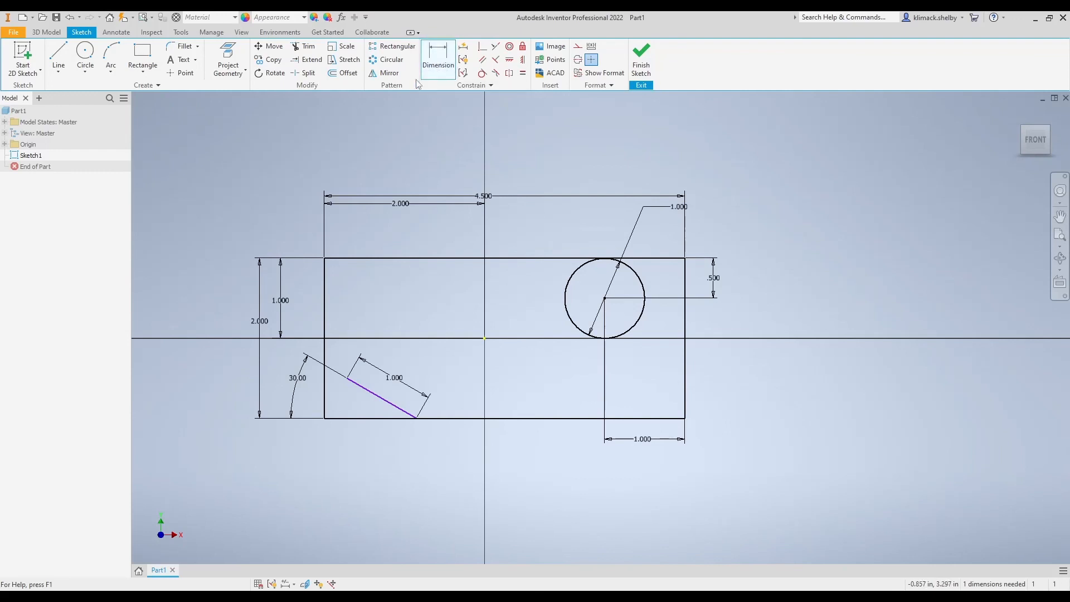
# Dimension the horizontal distance from the rectangle's lower-left corner to the slanted line's lower endpoint and set it to 1.25 in
pyautogui.click(433, 56)
pyautogui.click(419, 420)
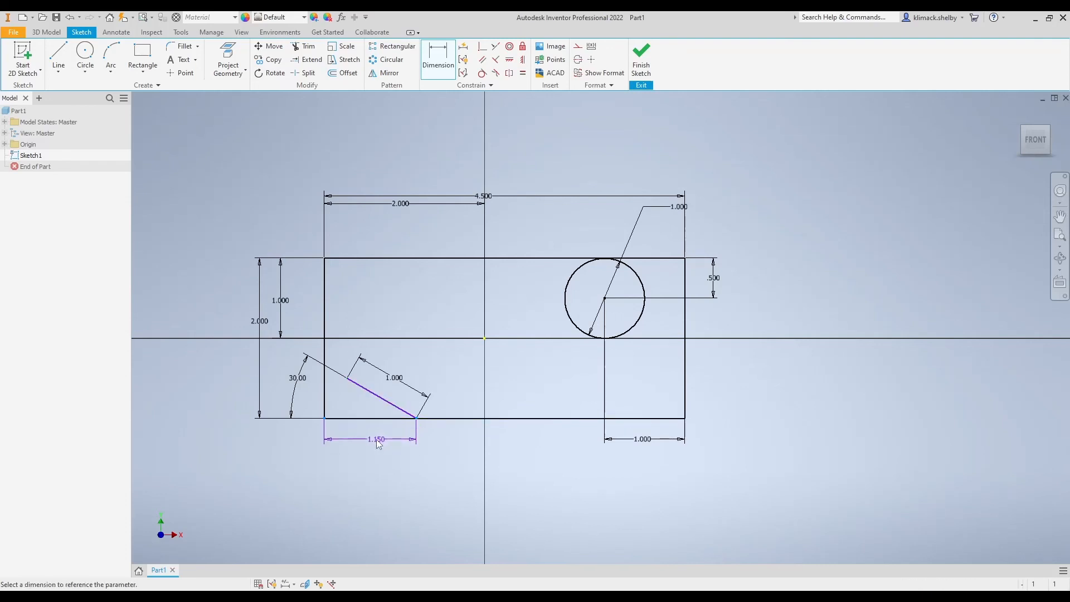
pyautogui.click(379, 442)
pyautogui.write('1.2')
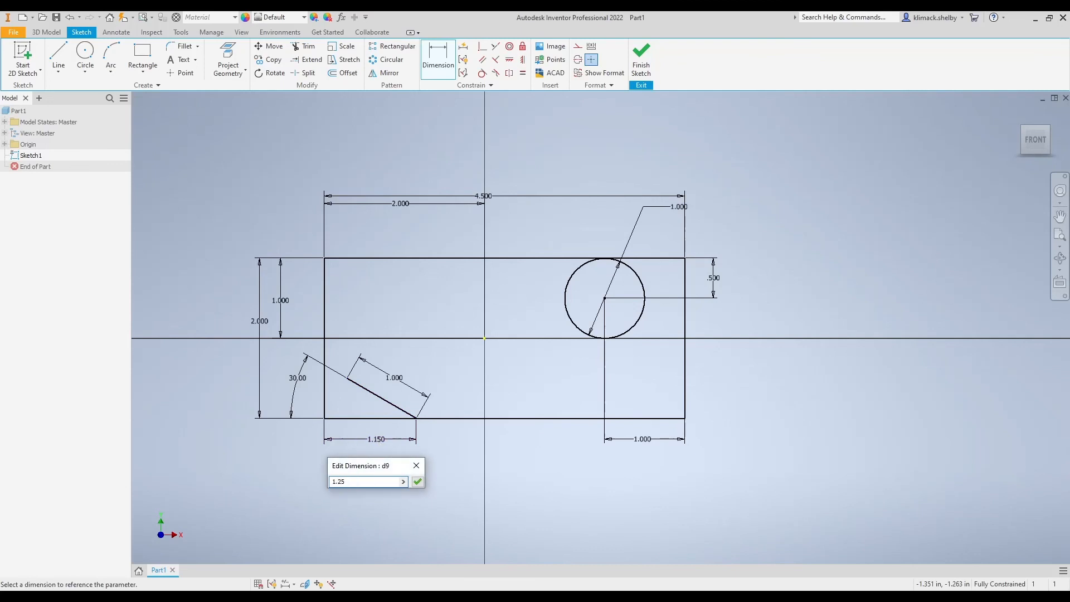
pyautogui.write('5')
pyautogui.press('Return')
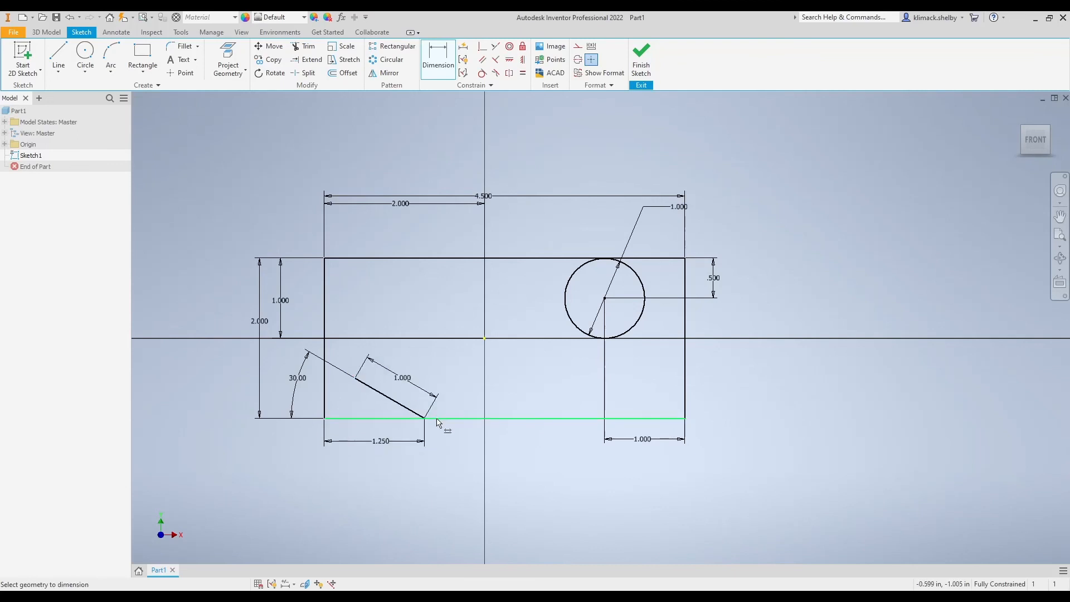